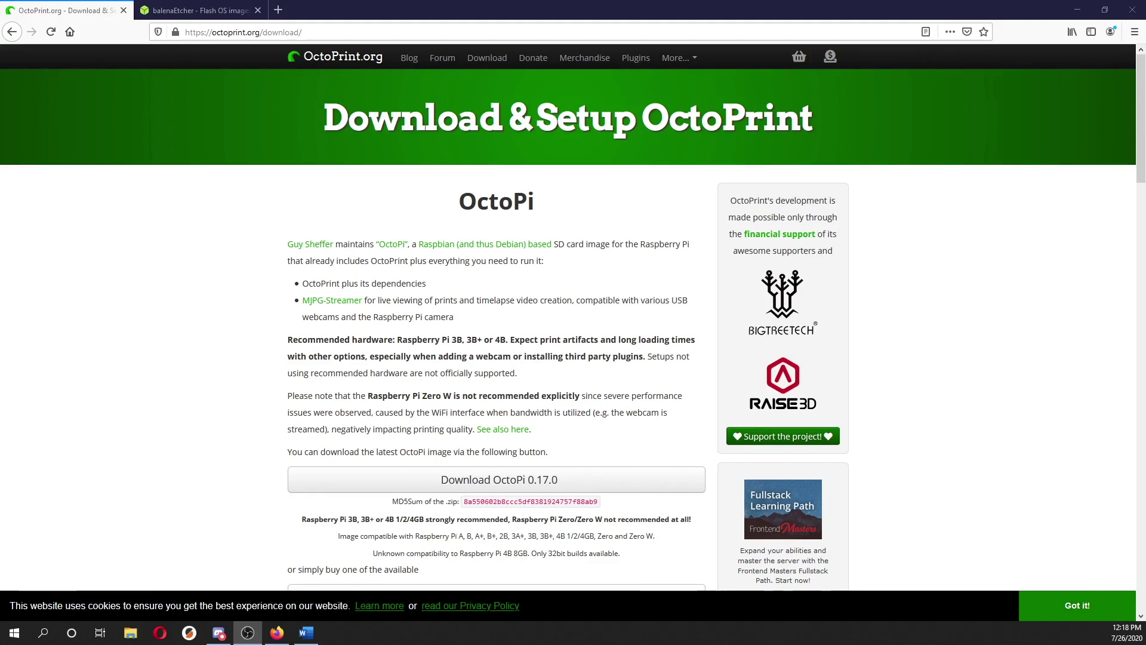
- Download the OctoPi 0.17.0 image and the balenaEtcher installer for Windows
left_click(421, 488)
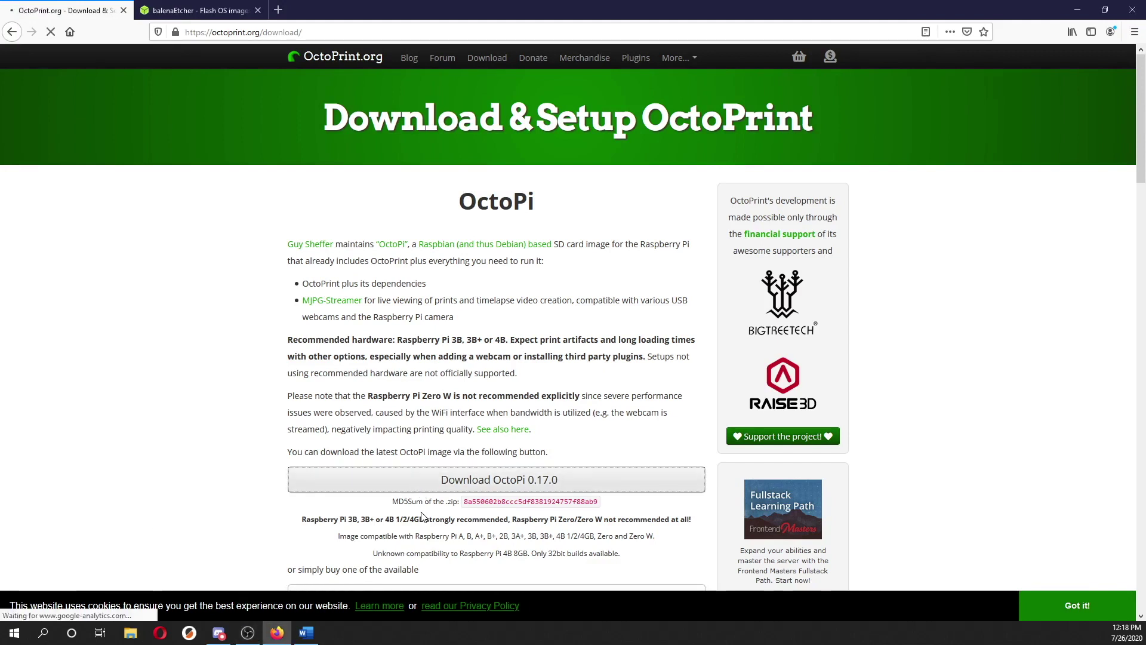
left_click(624, 389)
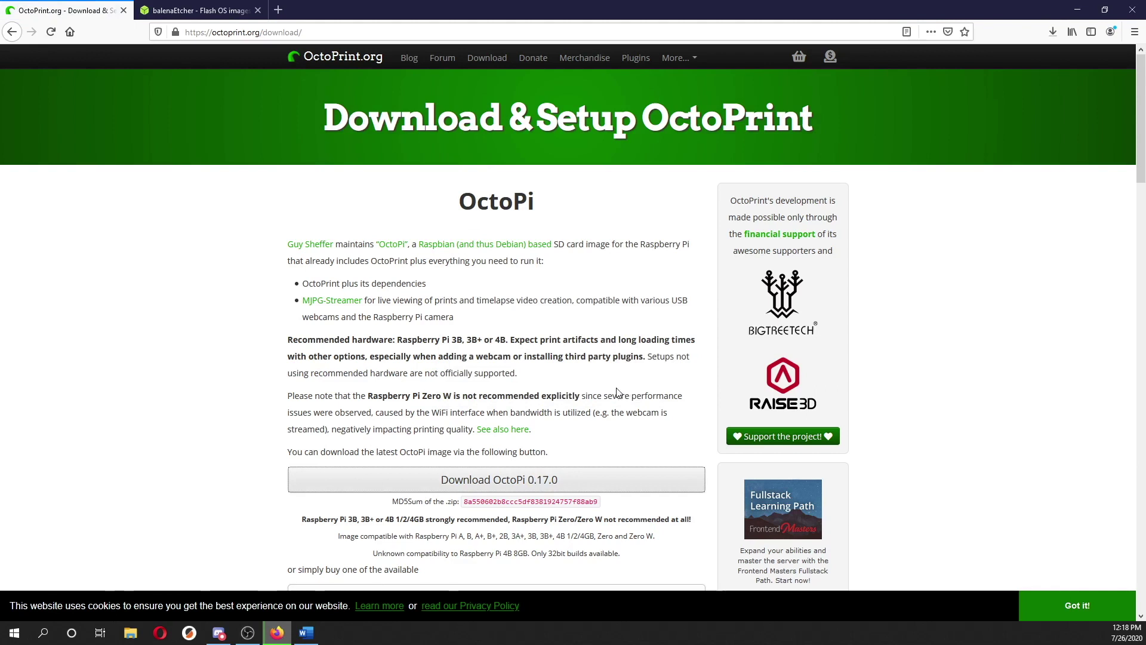
left_click(213, 7)
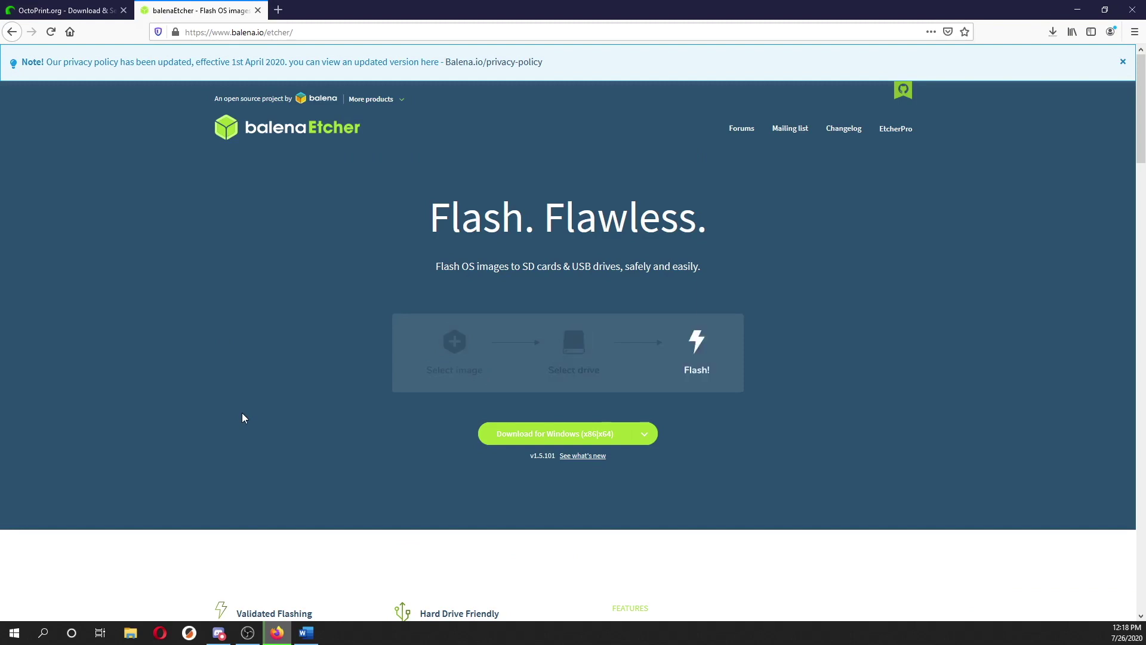
left_click(532, 437)
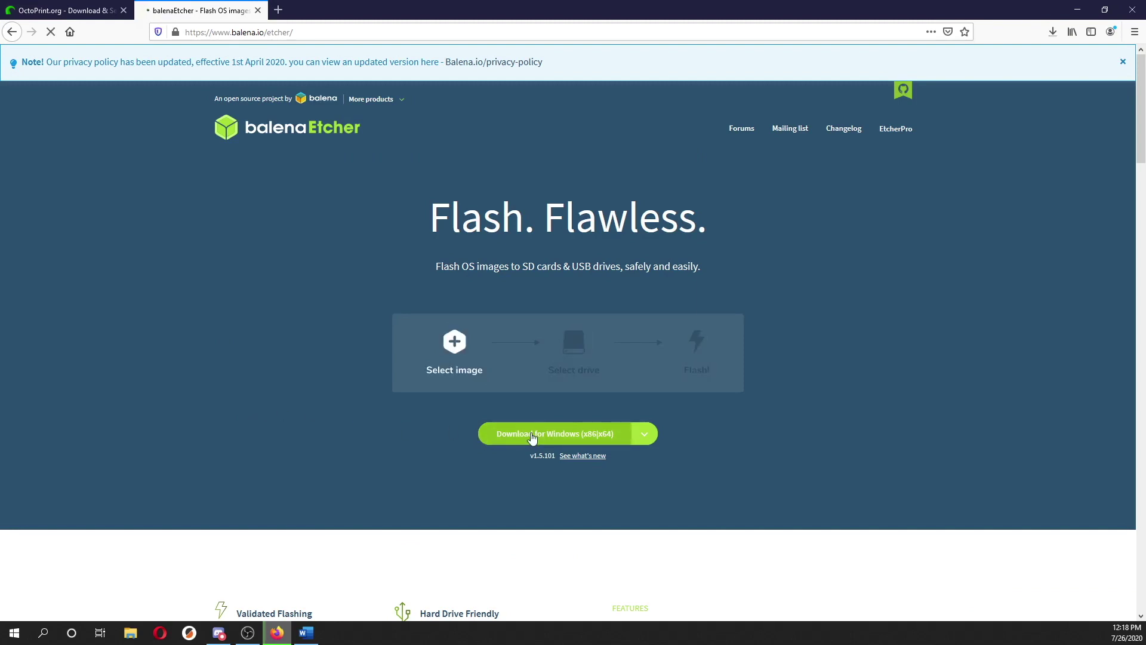
left_click(630, 352)
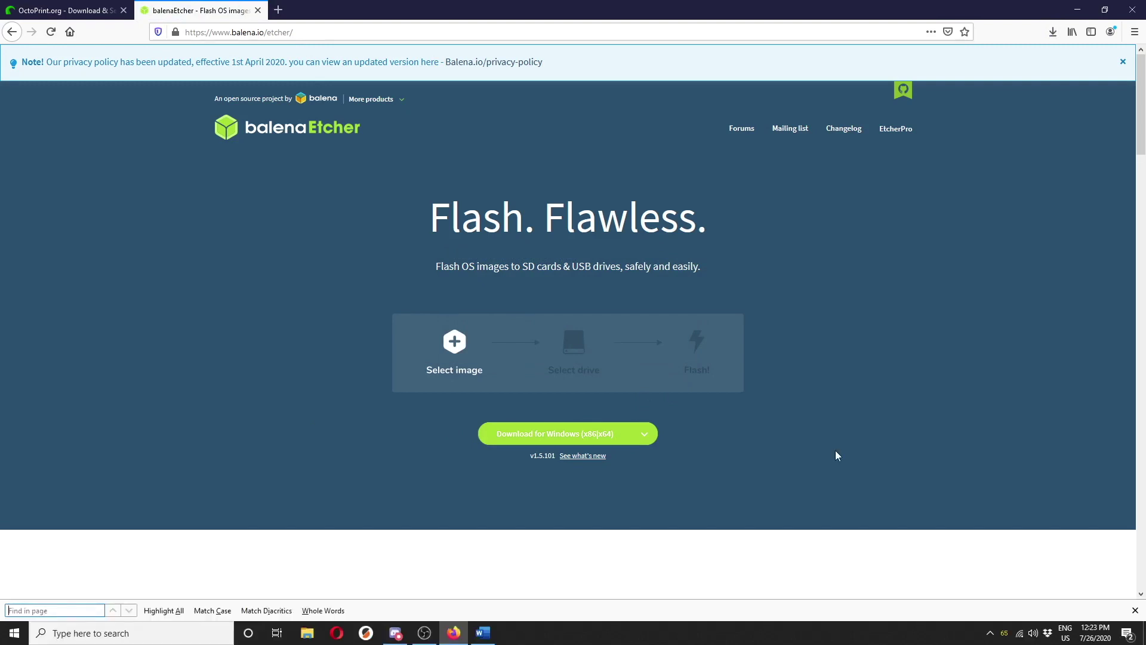
- Run the downloaded balenaEtcher installer and accept the licence to install it
left_click(1053, 32)
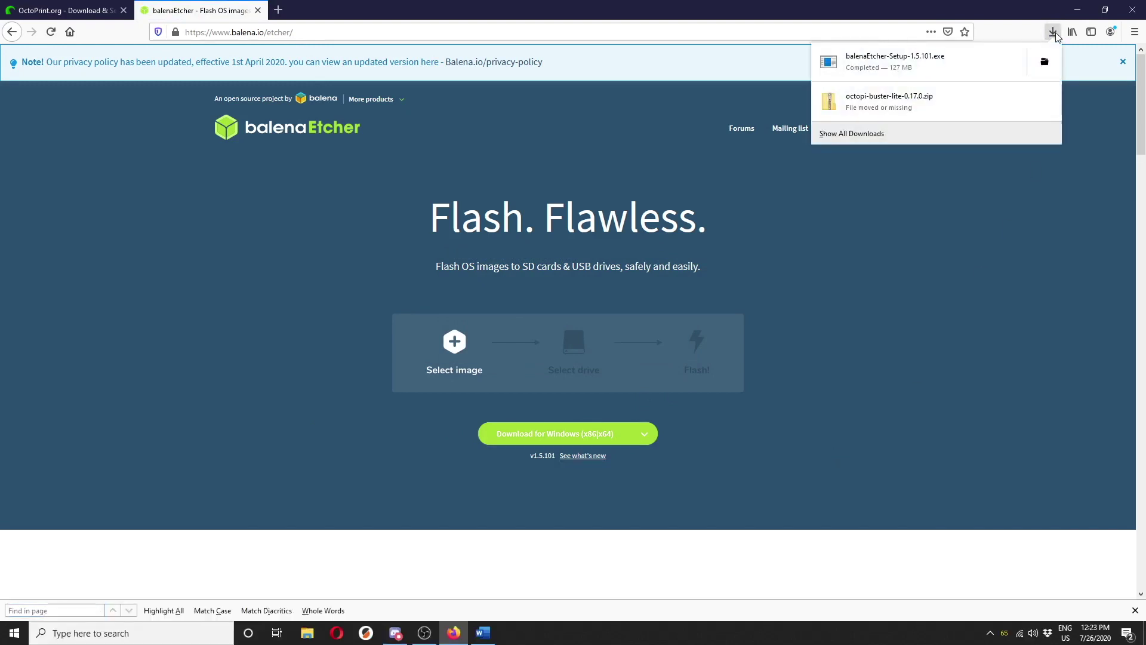
left_click(959, 69)
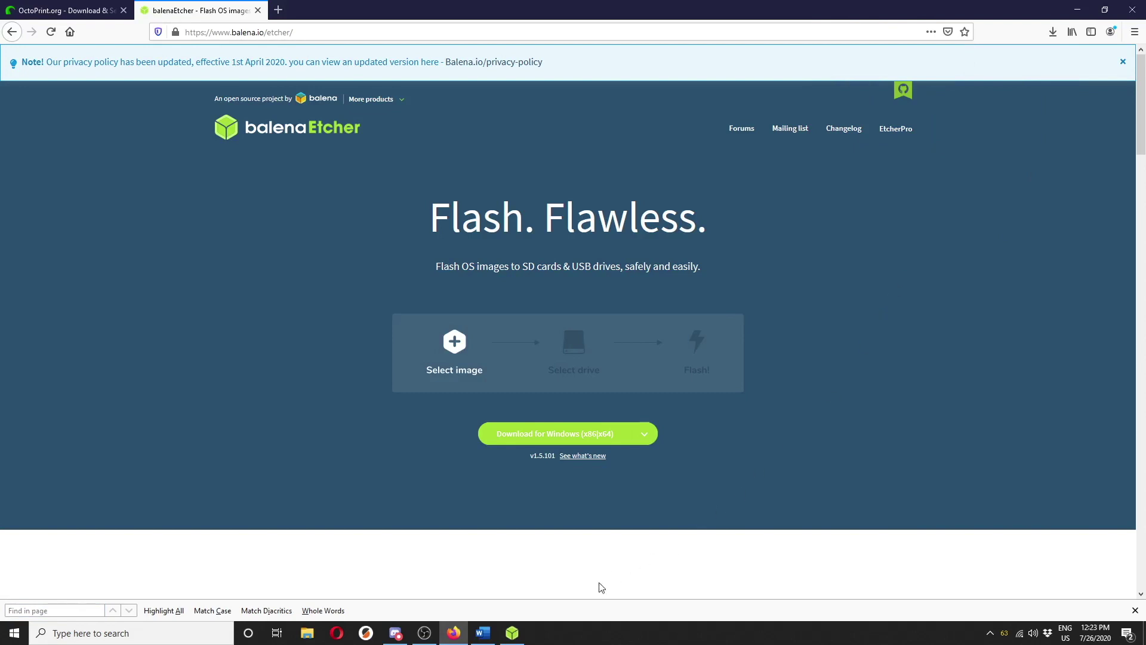
left_click(636, 412)
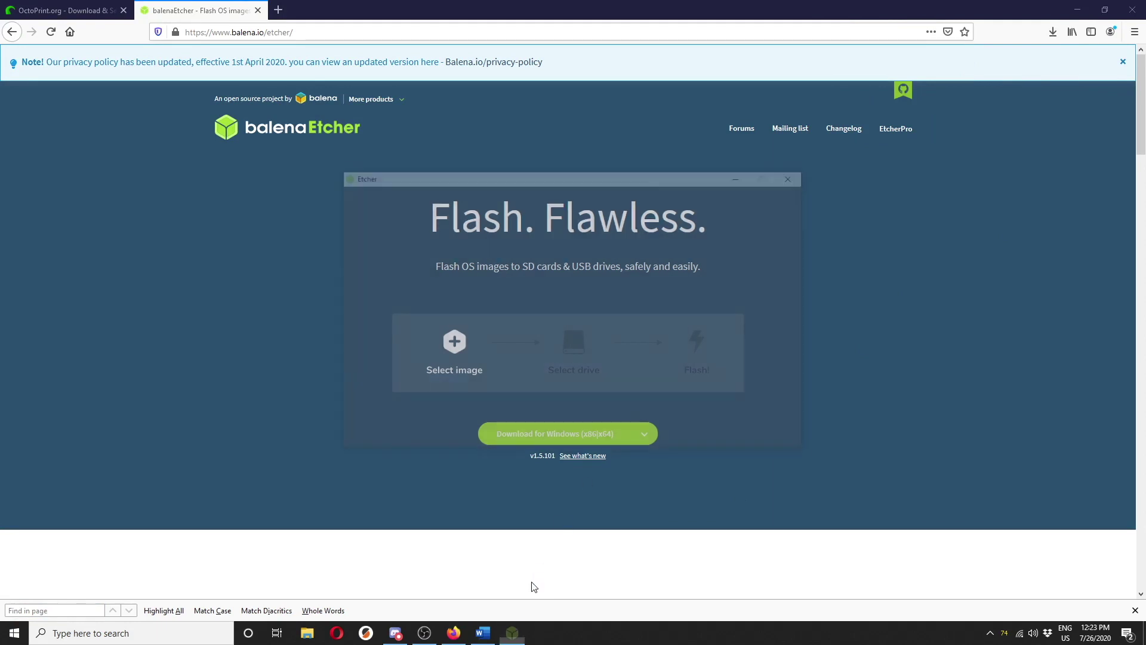
- Extract the octopi-buster-lite-0.17.0 zip on the Desktop and load its 2019-09-26 .img in Etcher
left_click(432, 329)
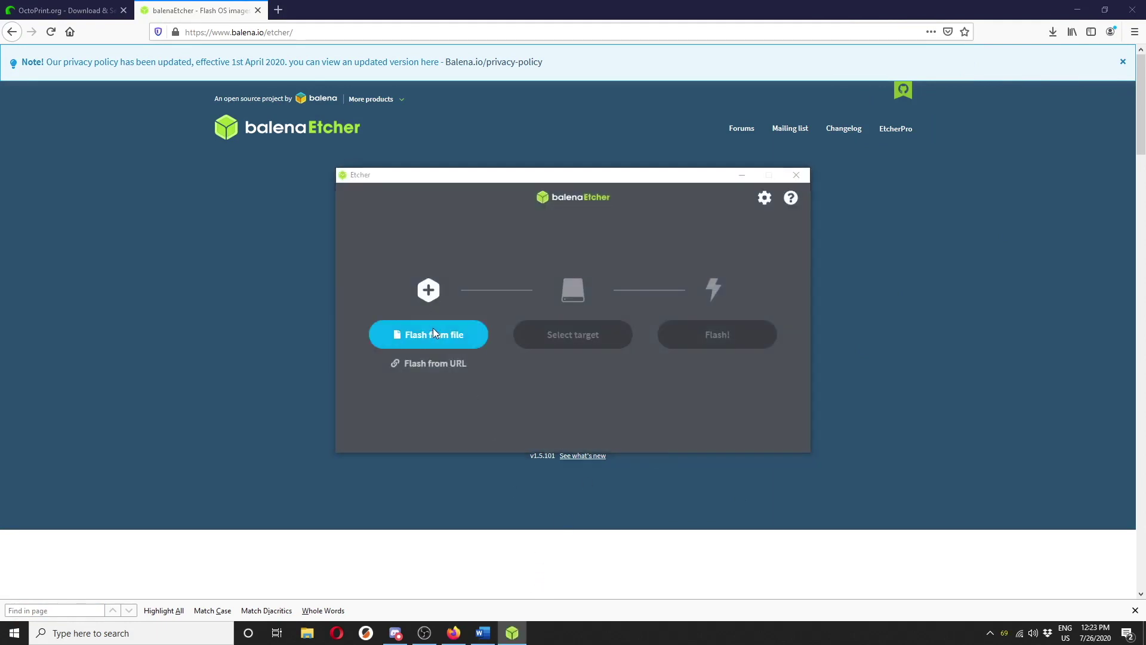
left_click(413, 277)
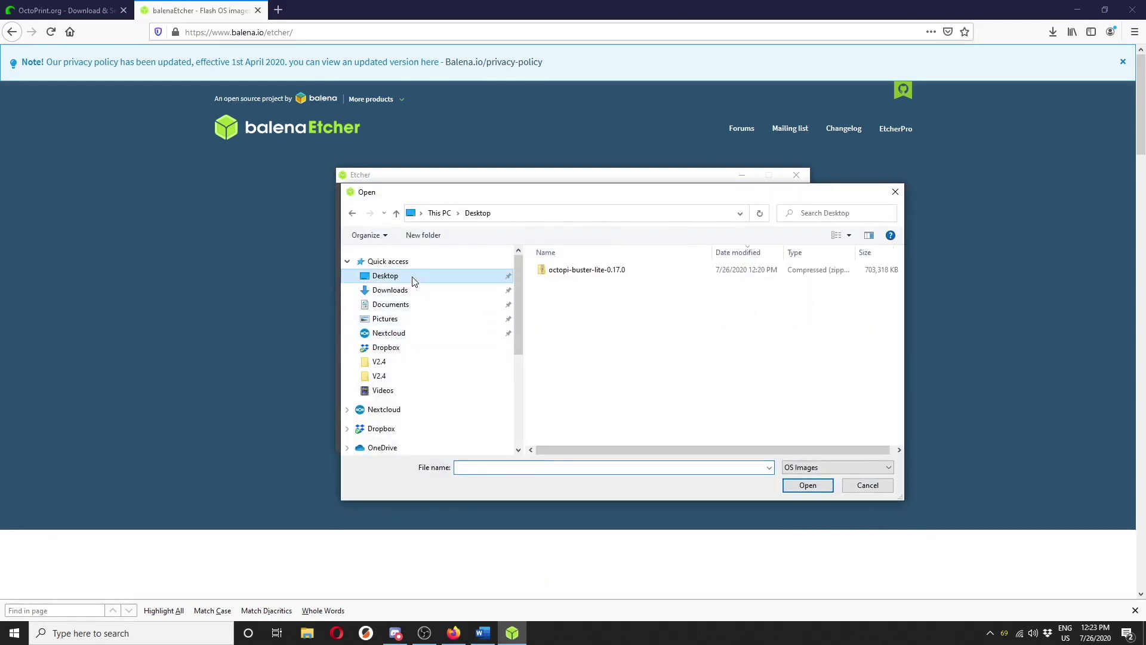
left_click(574, 272)
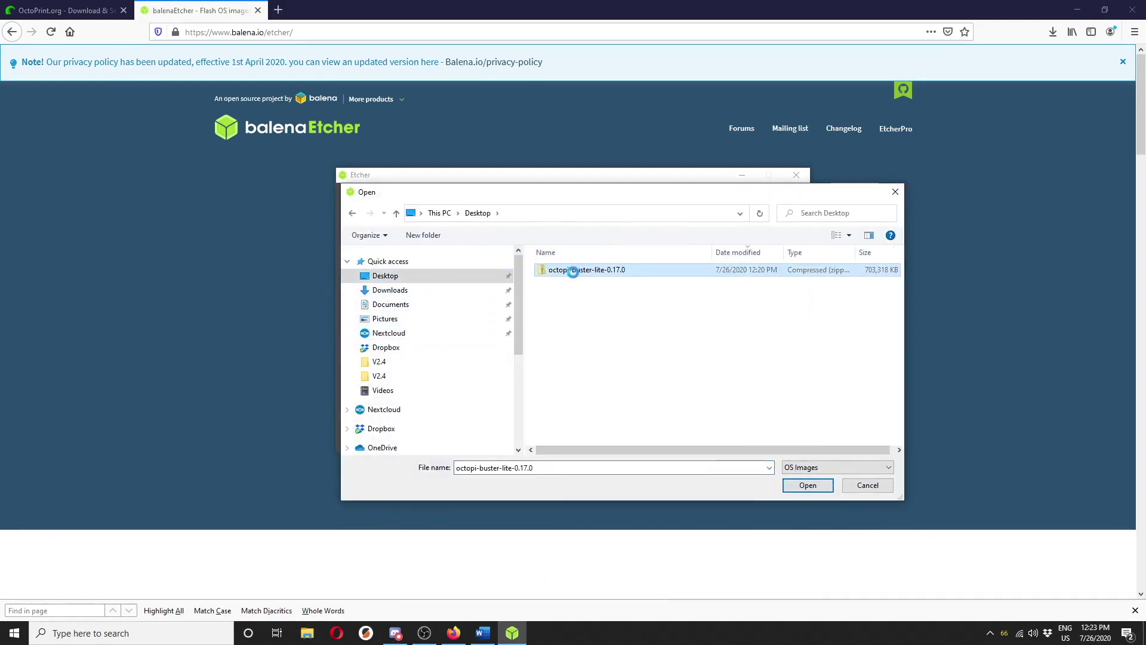
right_click(573, 272)
left_click(520, 342)
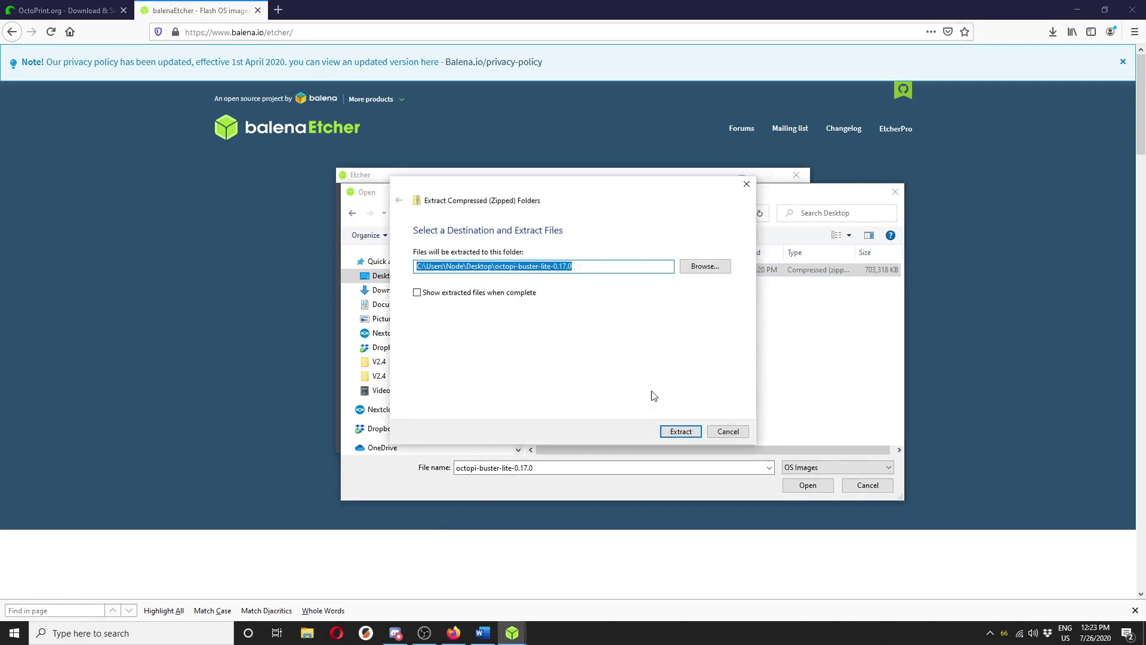
left_click(682, 431)
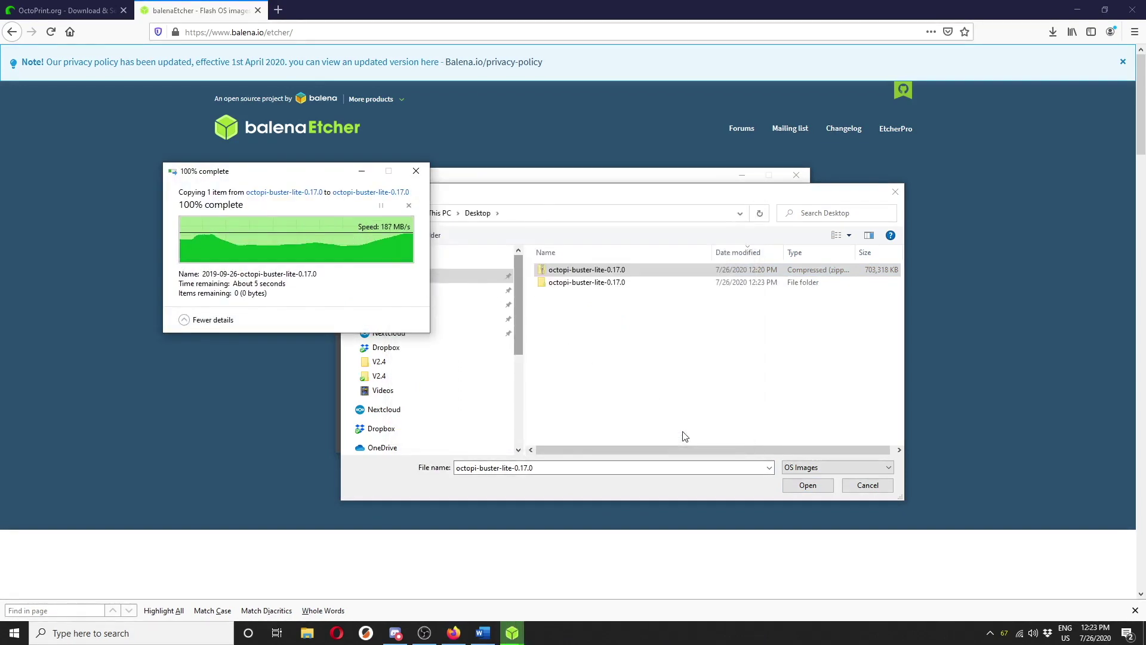
double_click(591, 283)
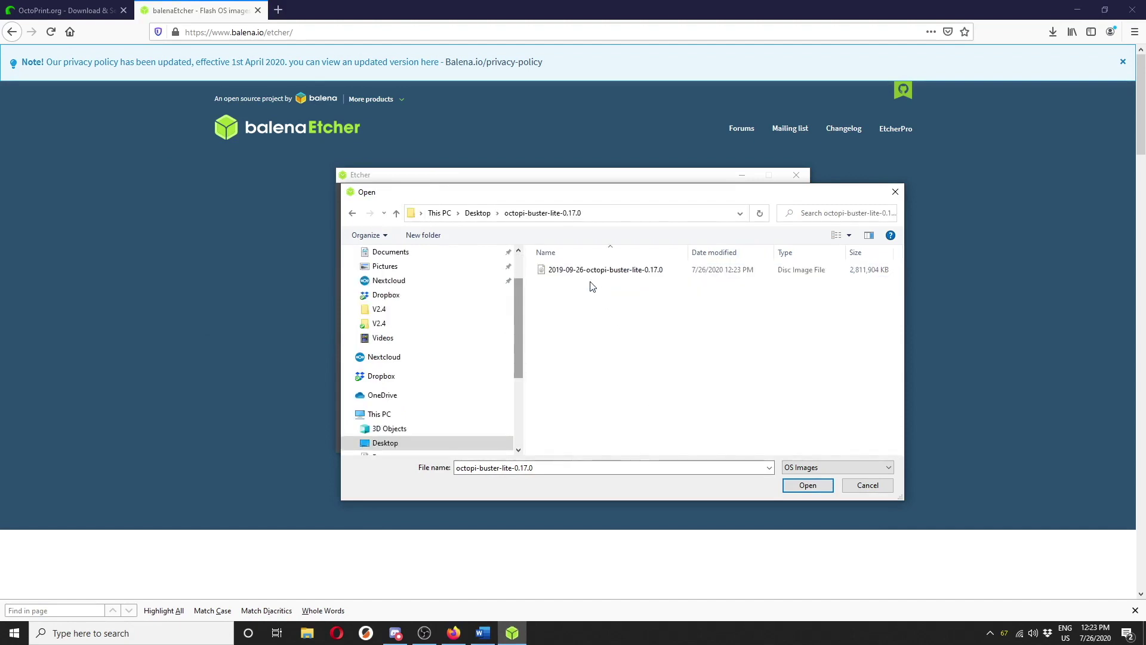
mouse_move(605, 270)
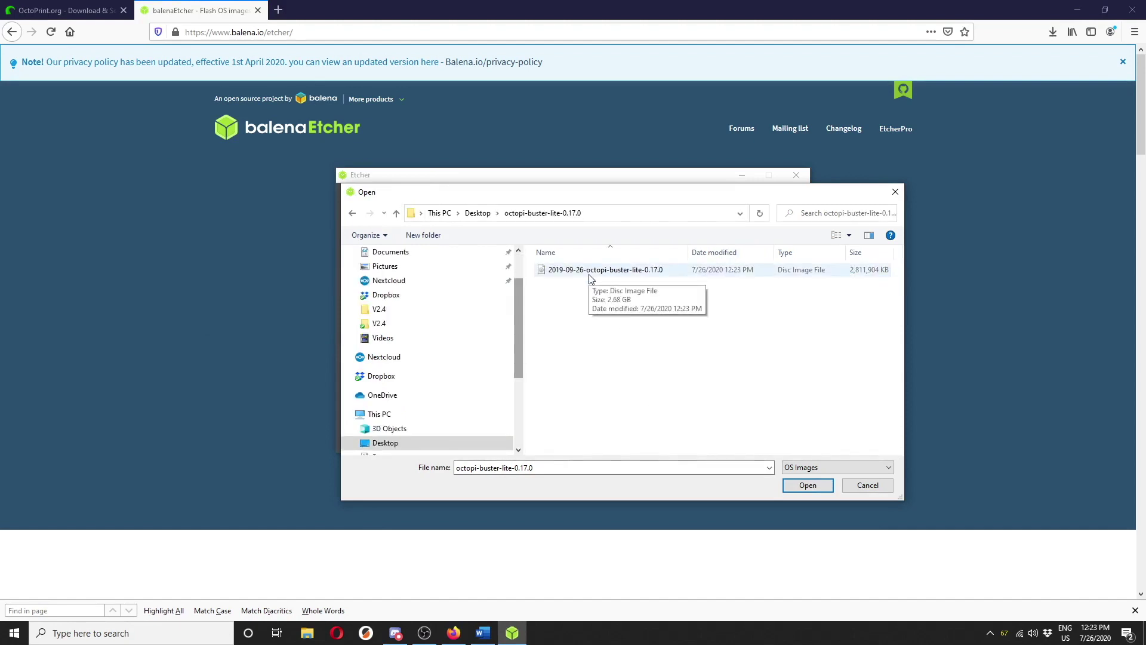
double_click(588, 273)
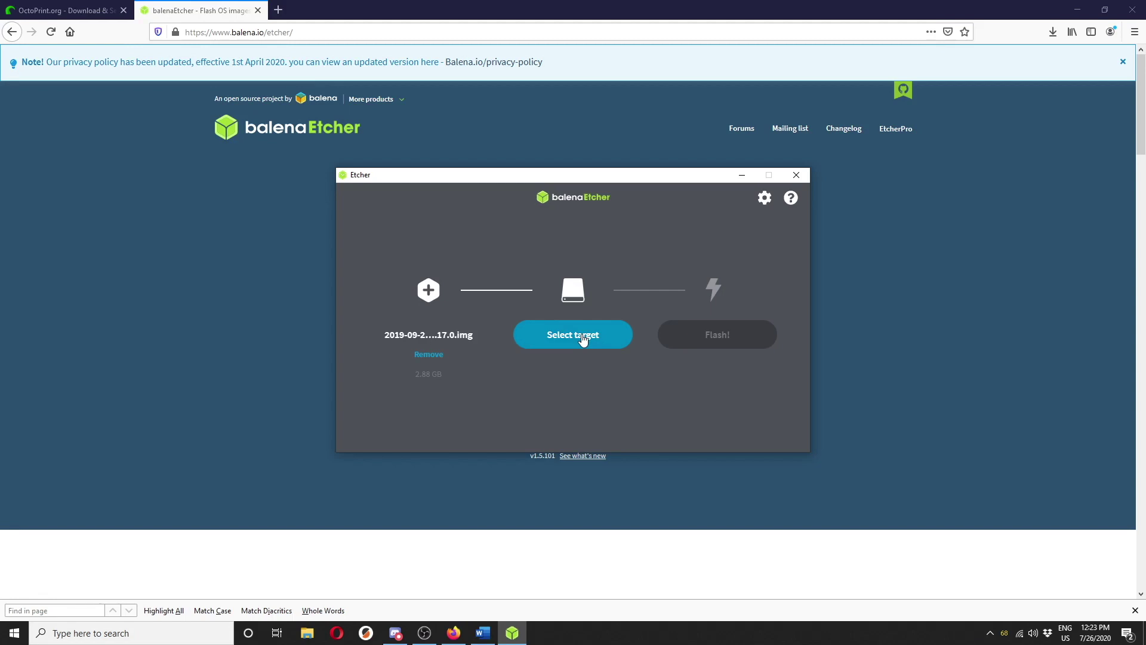
- Target the 32 GB Generic MassStorageClass USB device and flash the OctoPi image to it
left_click(583, 336)
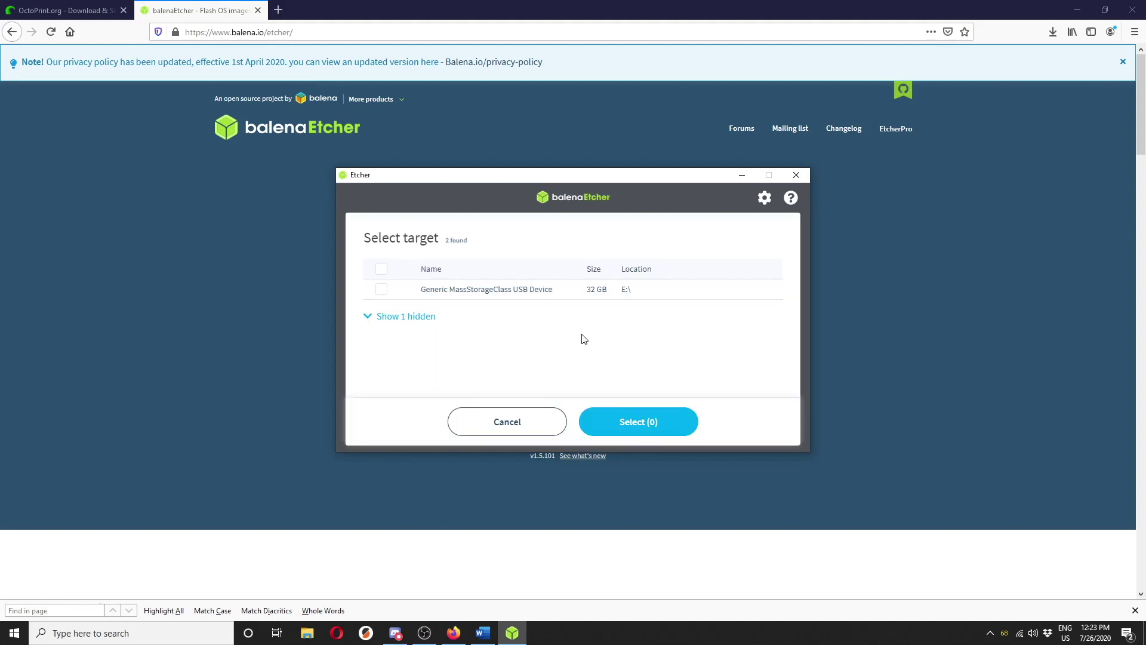
left_click(486, 292)
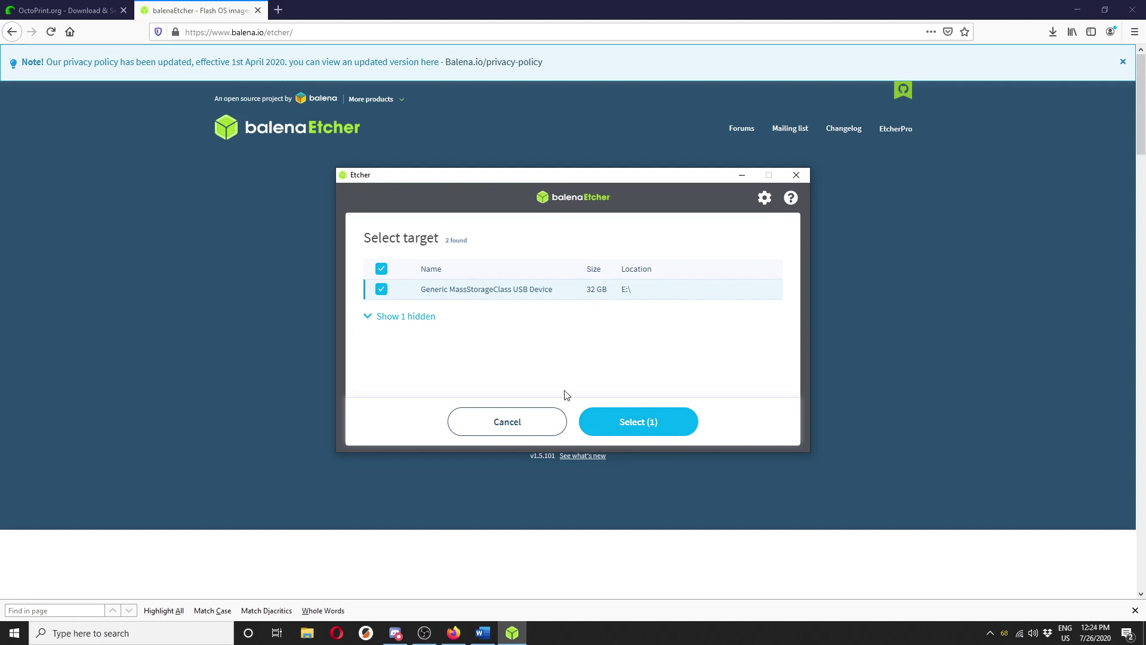
left_click(634, 425)
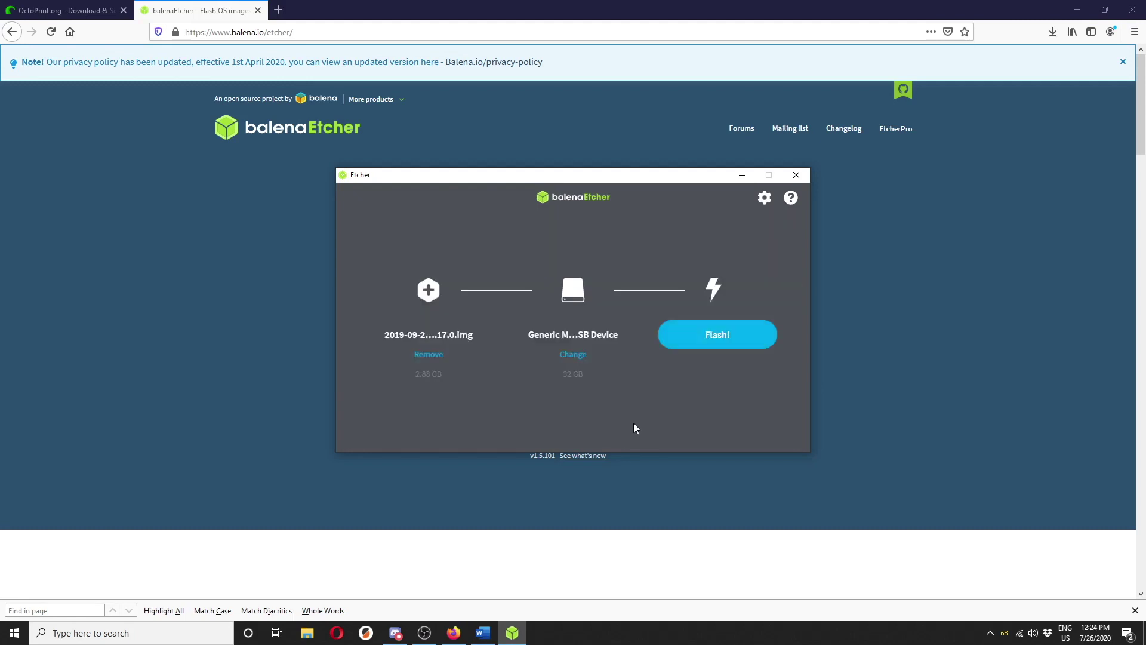
left_click(733, 338)
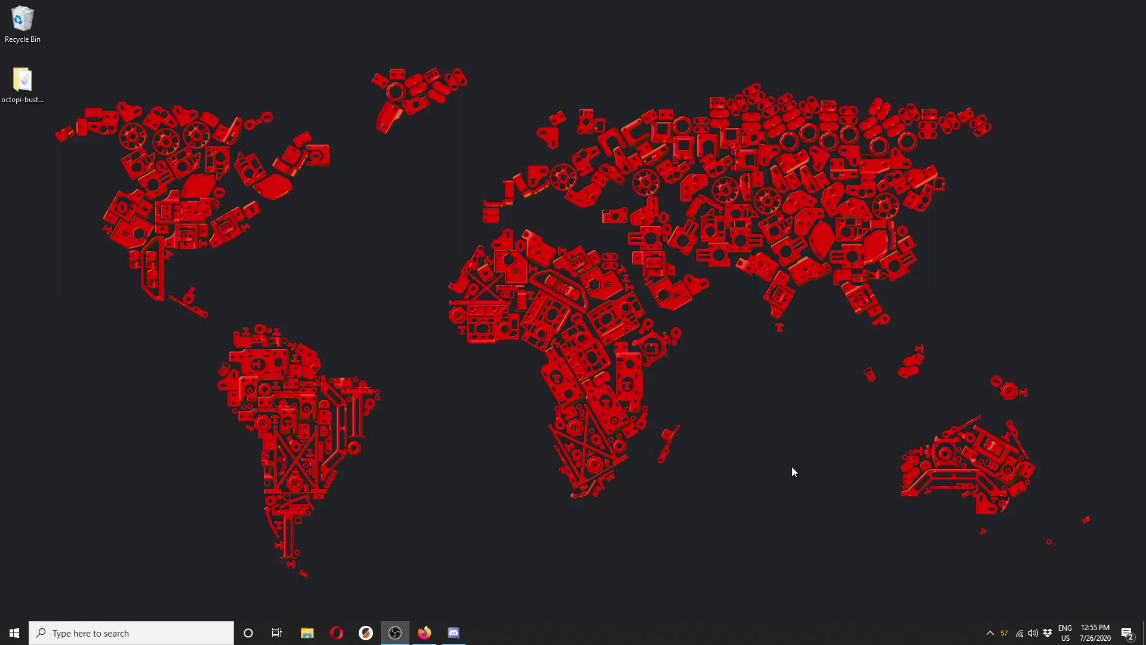
- Open octopi-wpa-supplicant from the boot (E:) drive in Notepad++
left_click(307, 632)
scroll(293, 439, "down", 1)
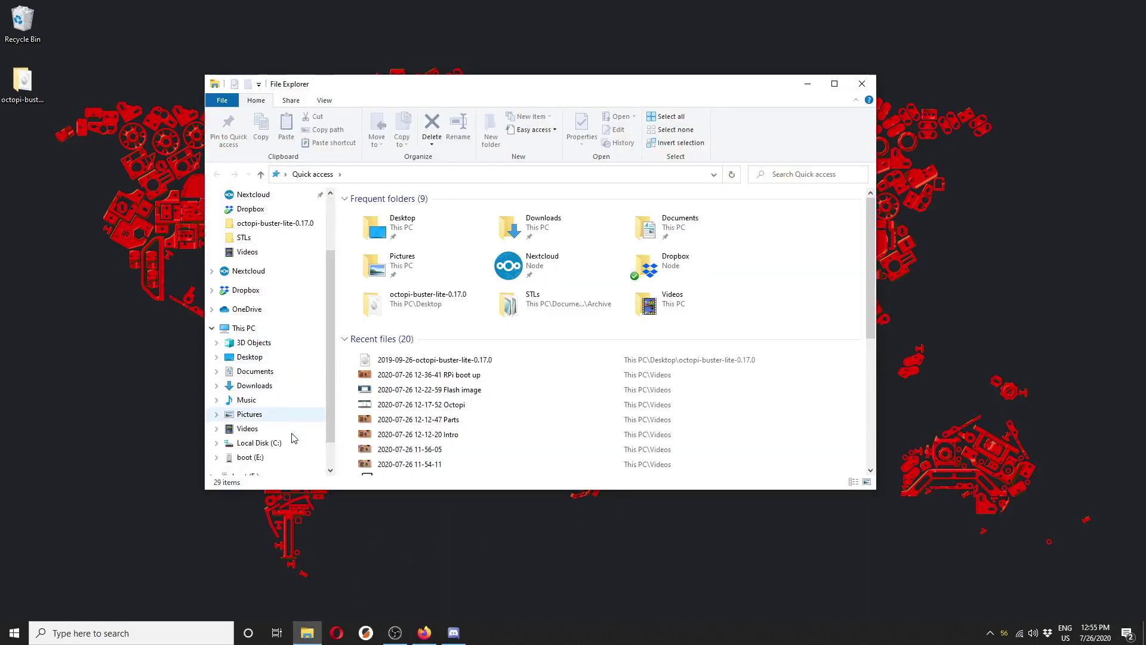
left_click(262, 459)
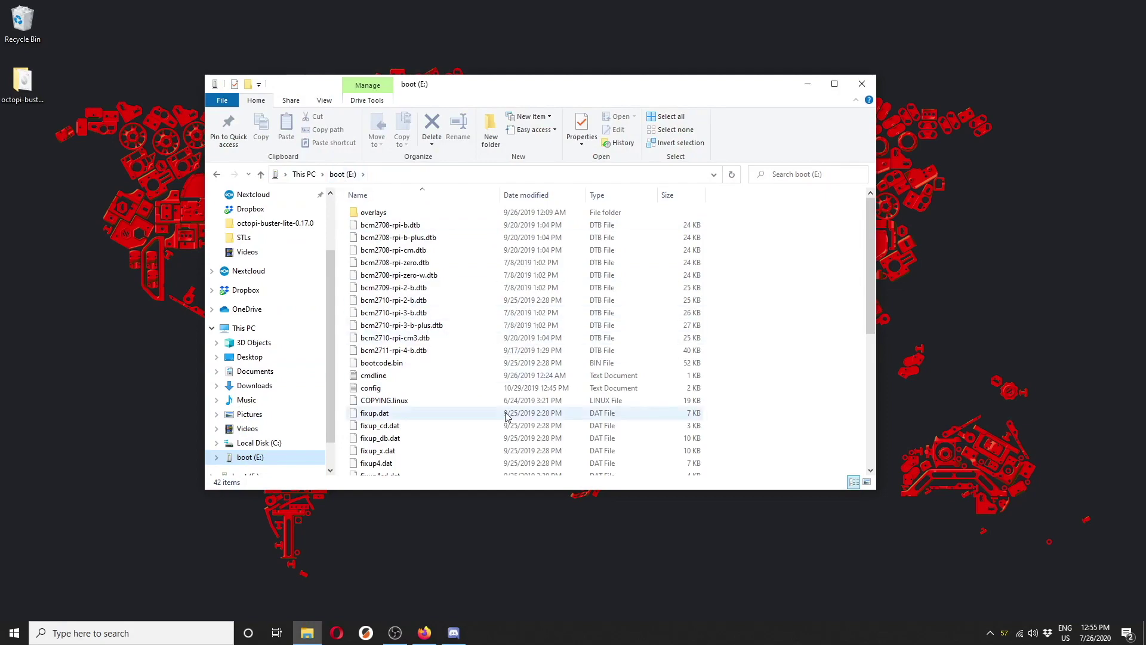
scroll(525, 407, "down", 4)
scroll(525, 407, "down", 3)
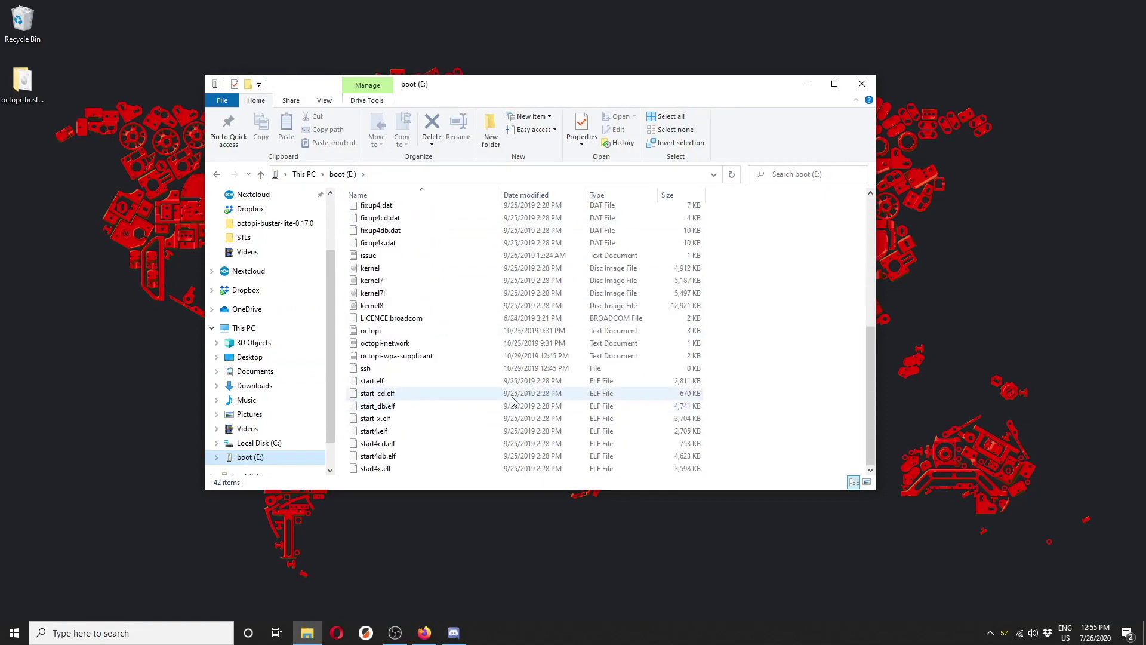
right_click(420, 356)
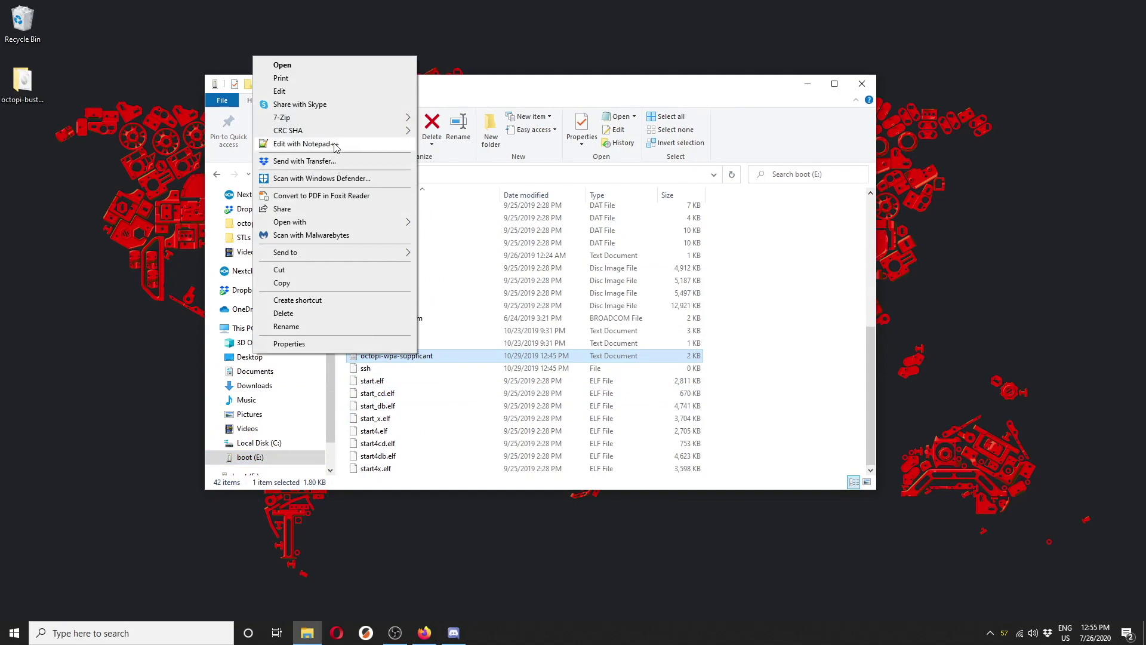
left_click(334, 144)
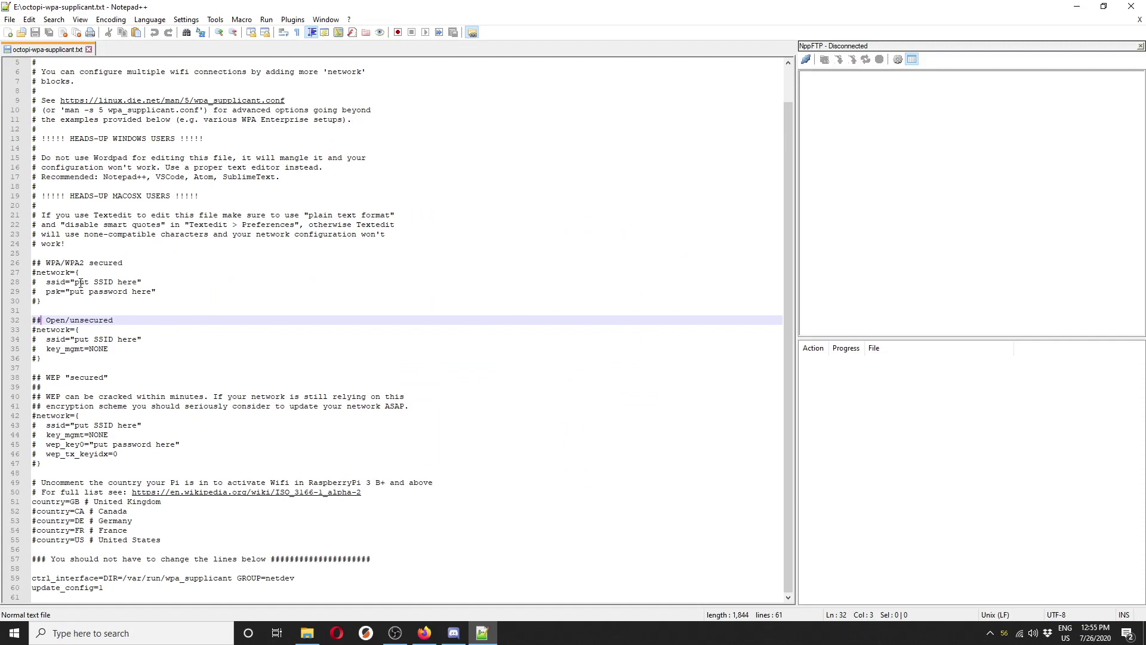
- Uncomment the WPA/WPA2 network block in octopi-wpa-supplicant
left_click(35, 271)
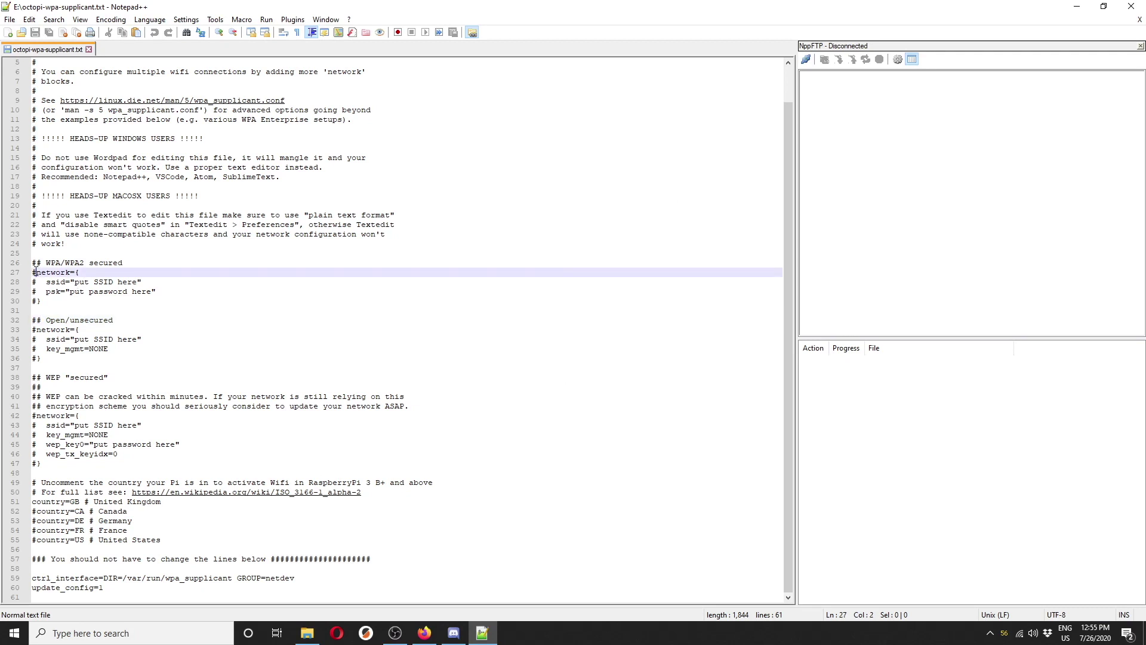
key("BackSpace")
key("Down")
key("Delete")
key("Down")
key("Delete")
key("Down")
key("Delete")
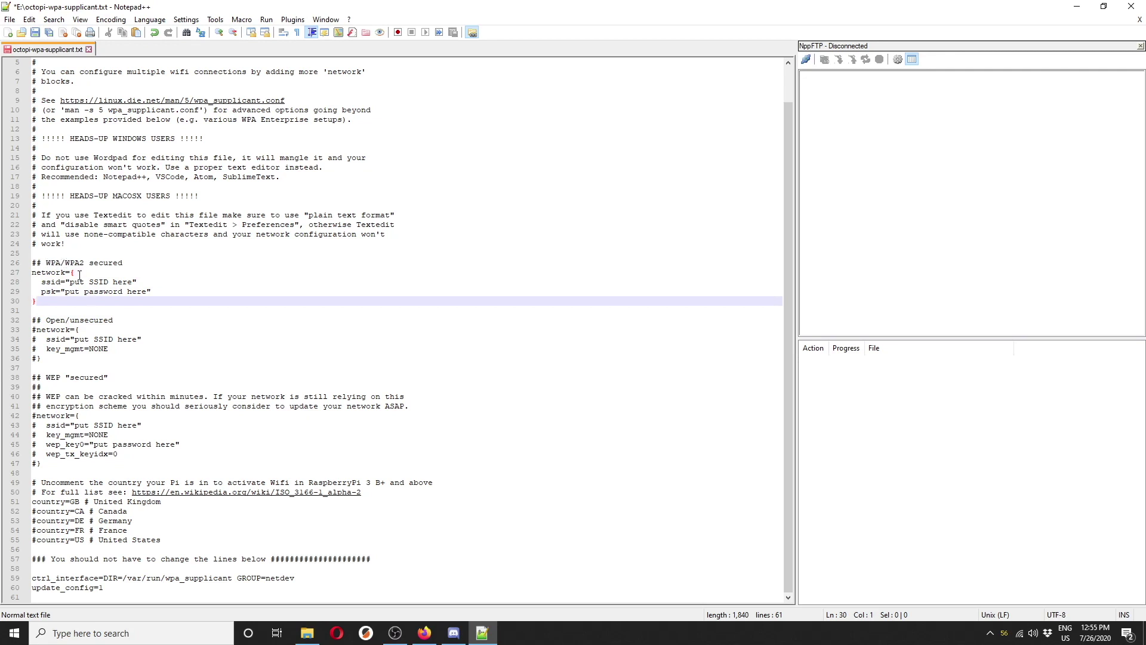
- Set the network name to 'SSID' and enter the Wi-Fi password in the block
left_click_drag(70, 282, 132, 282)
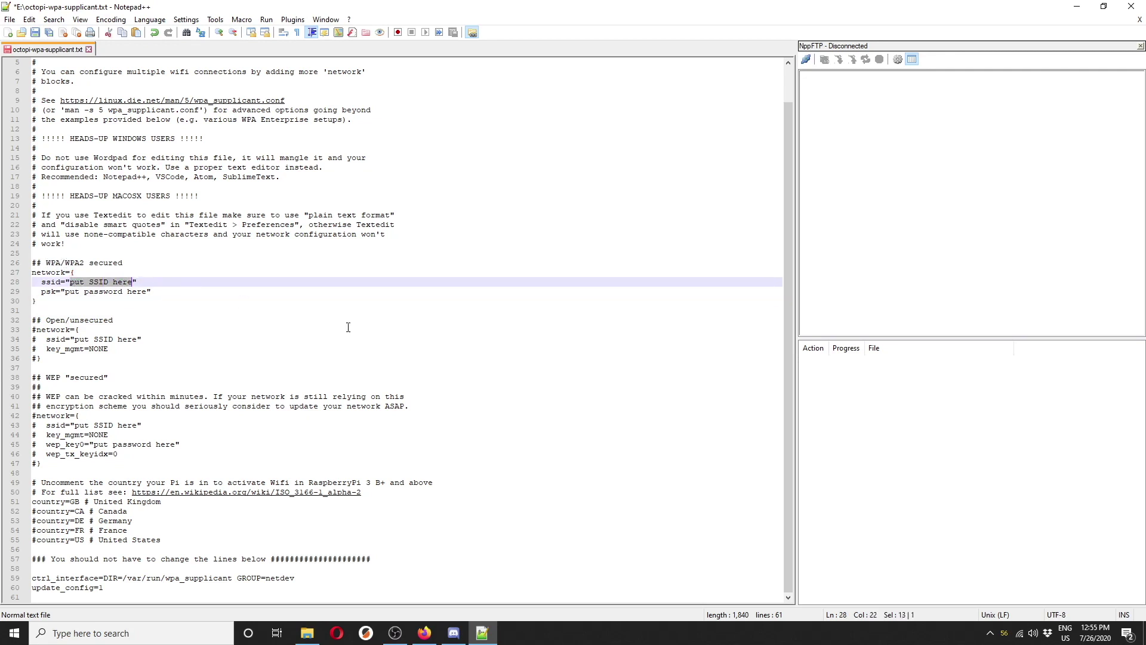
type("SSI")
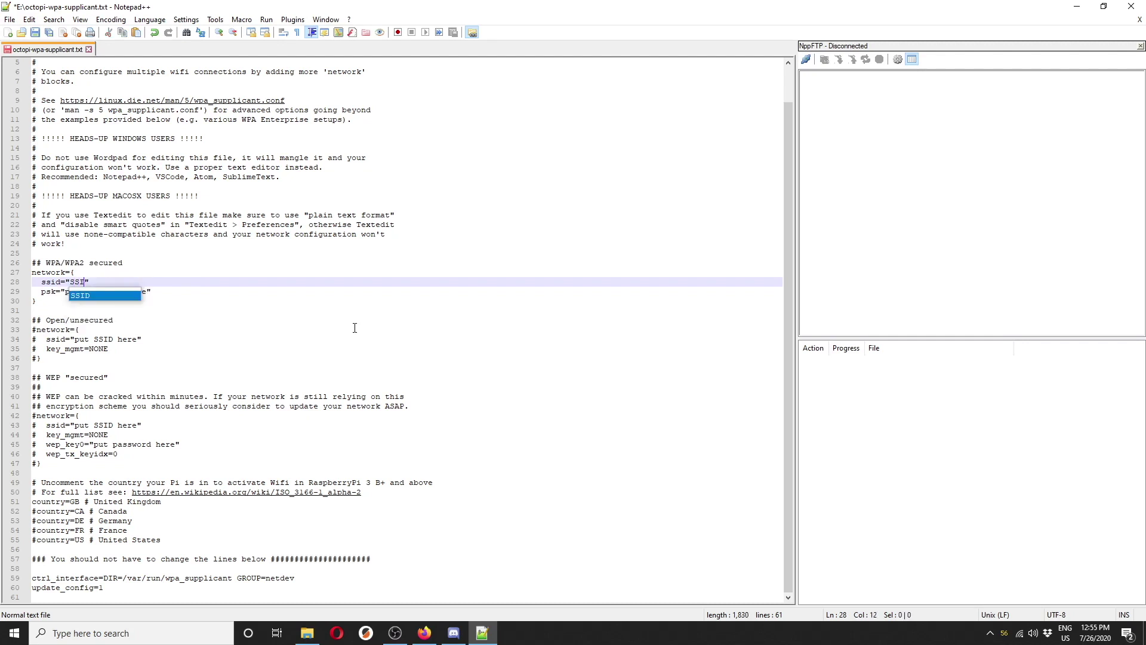
type("D")
left_click(355, 328)
left_click_drag(65, 292, 147, 291)
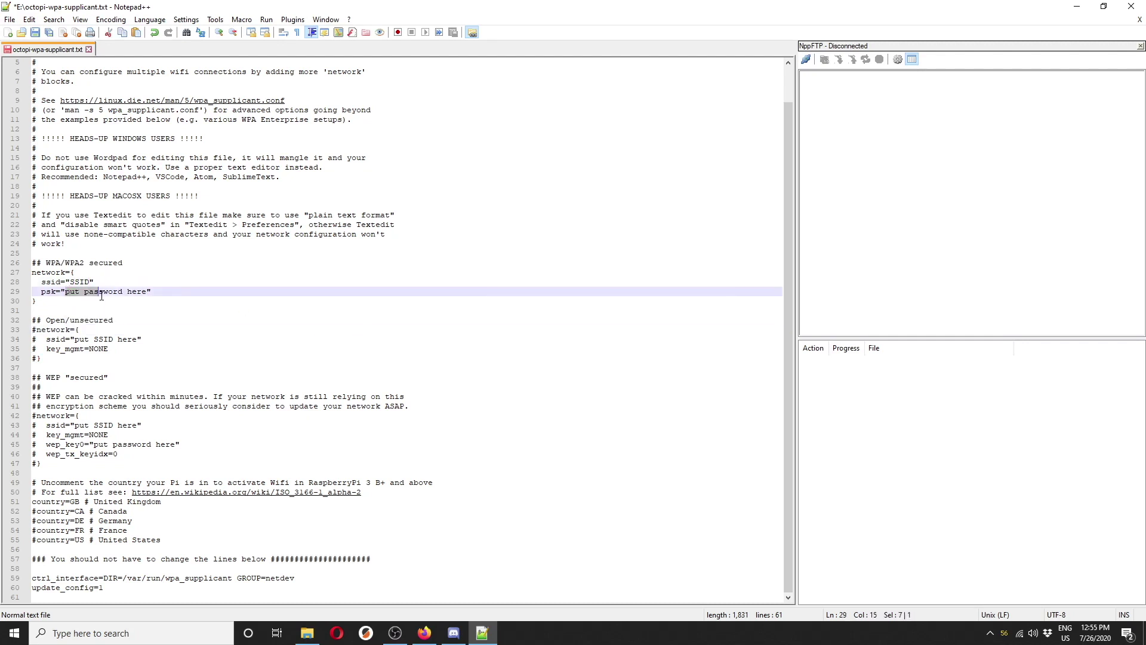
type("psk=\"p")
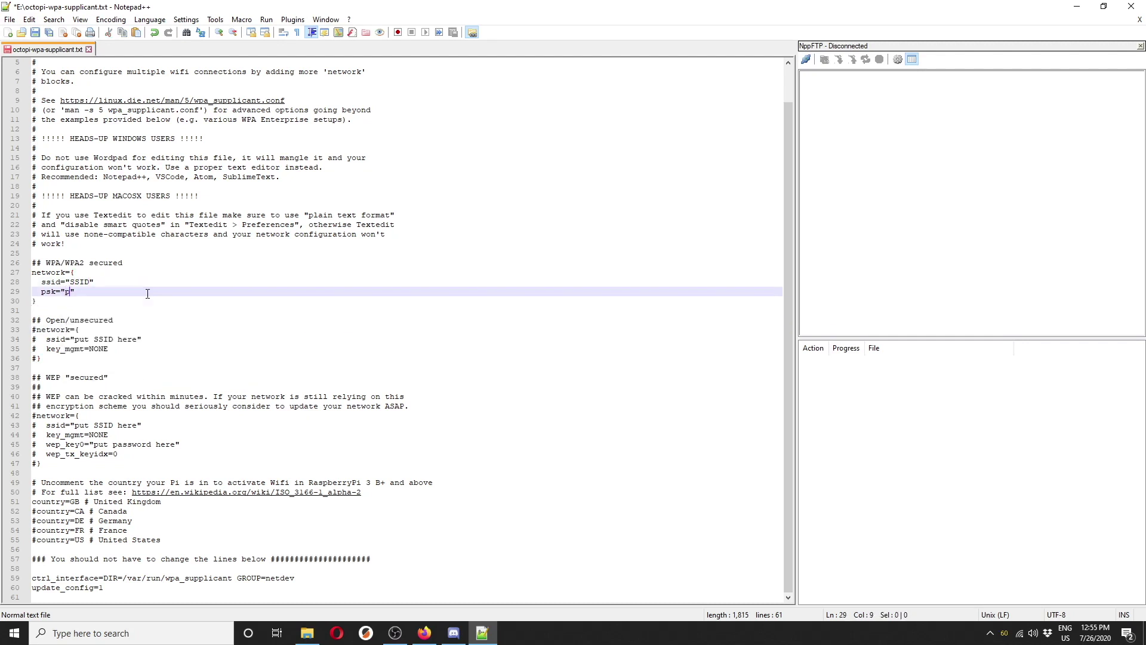
type("aww")
key("BackSpace")
key("BackSpace")
type("ss")
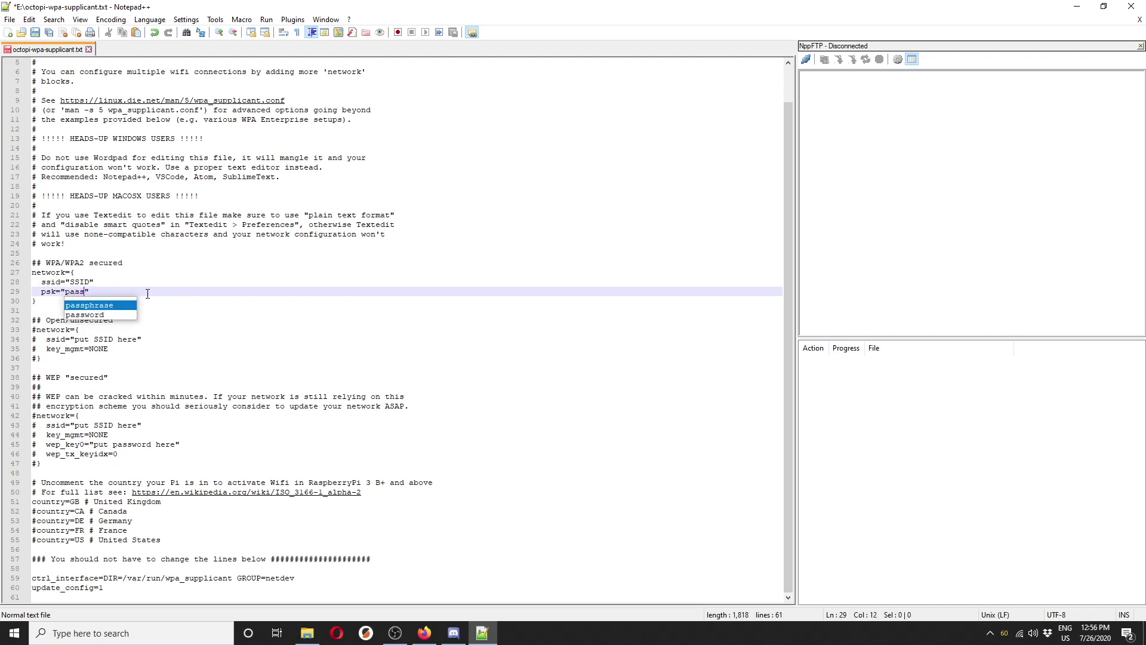
type("word")
left_click(194, 317)
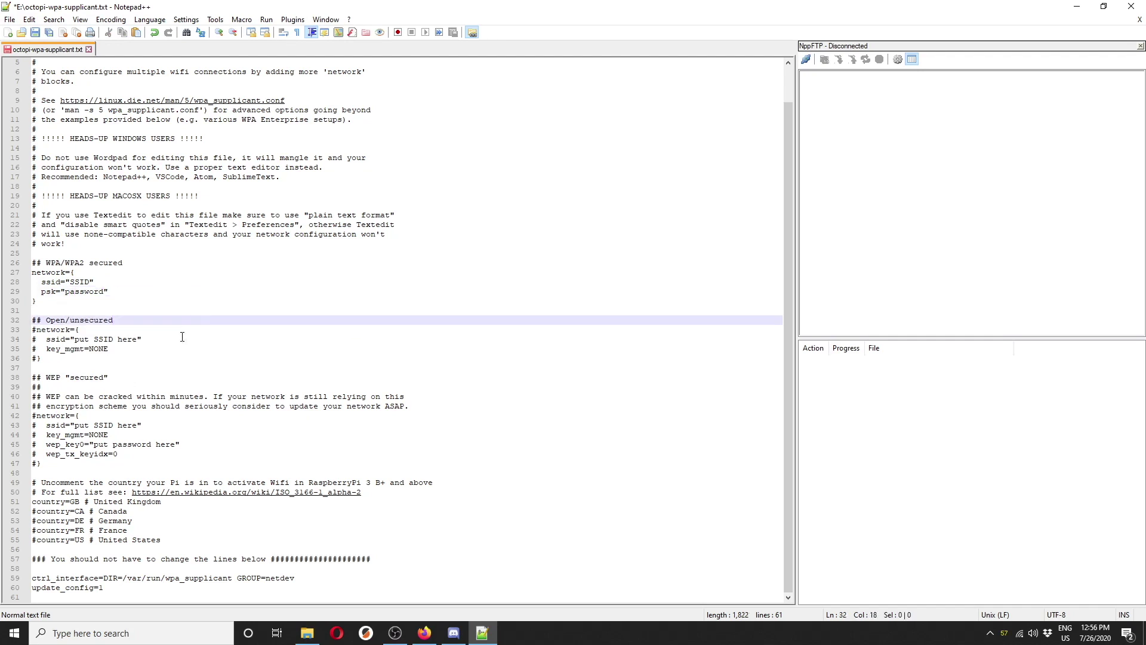
- Comment out country=GB, enable country=US, and save the file
left_click(79, 502)
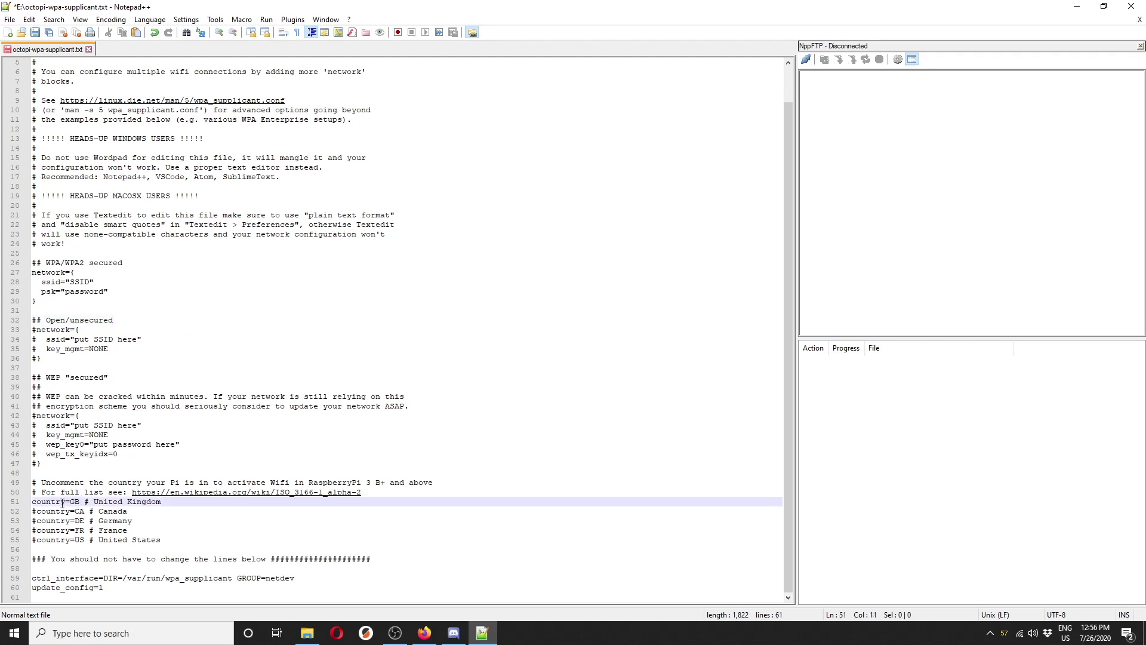
key("Home")
type("#")
key("Down")
key("Down")
key("Down")
key("Down")
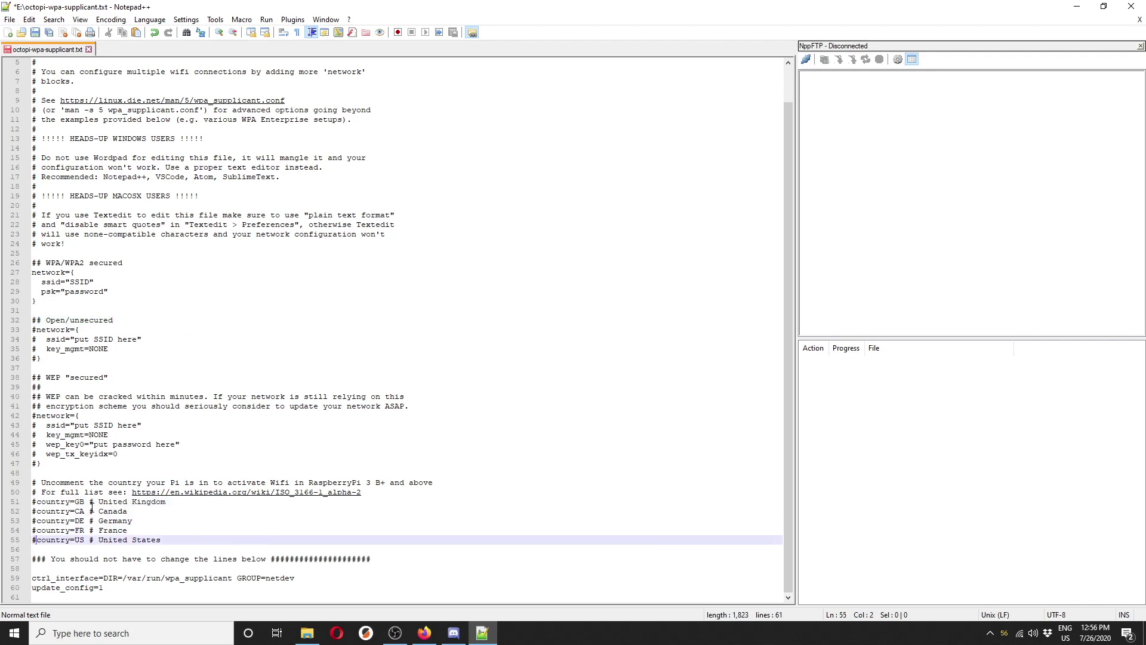
key("BackSpace")
left_click(35, 35)
- Eject the boot (E:) drive from the File Explorer navigation pane
left_click(306, 632)
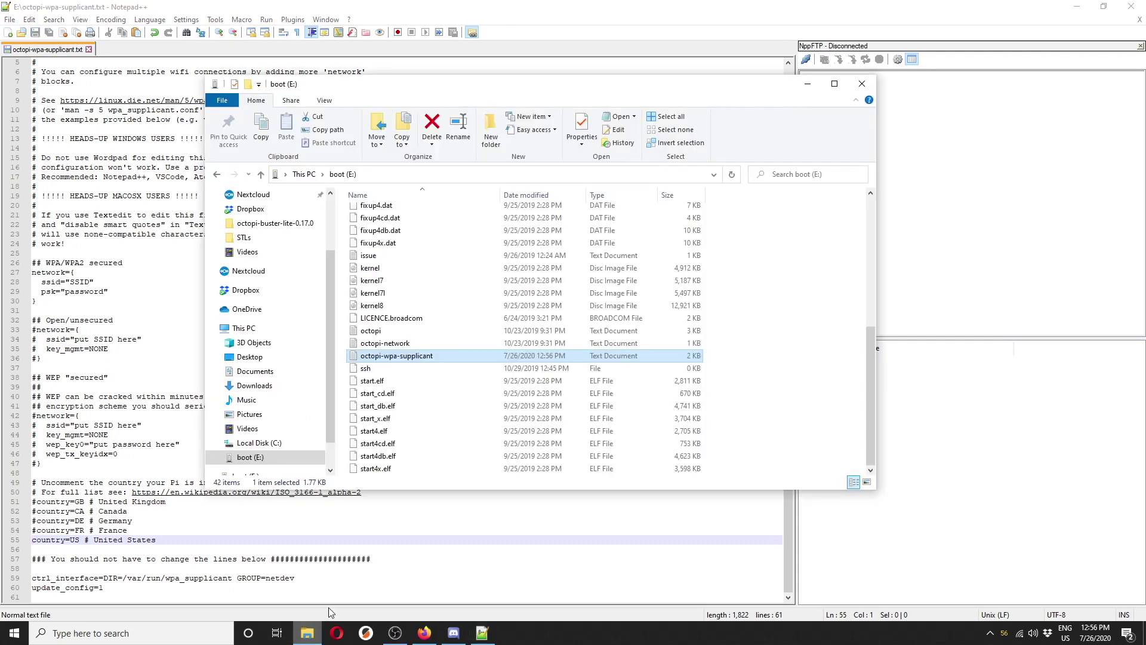
right_click(259, 458)
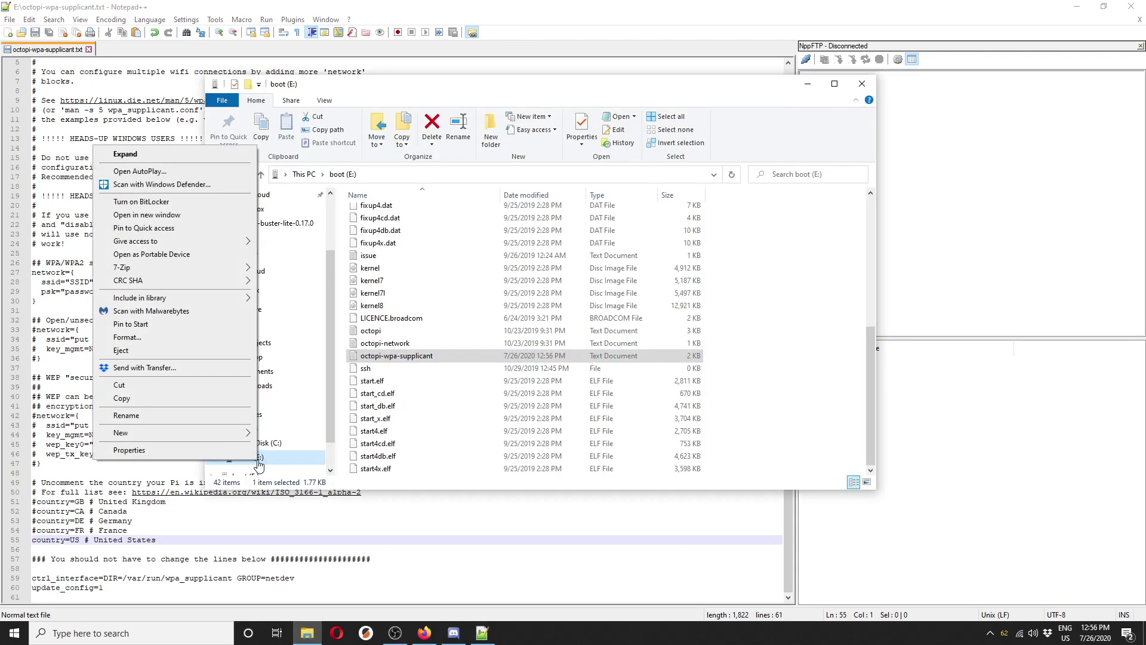
left_click(145, 351)
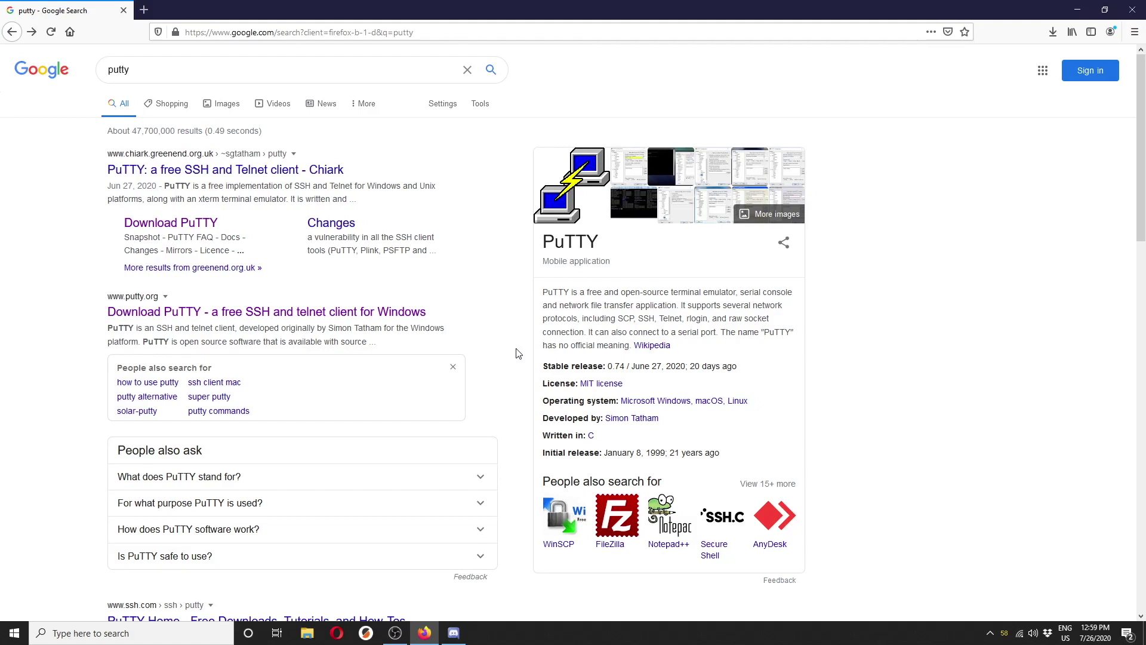
- Get the latest 64-bit PuTTY 0.74 release from putty.org and complete its setup wizard
left_click(391, 312)
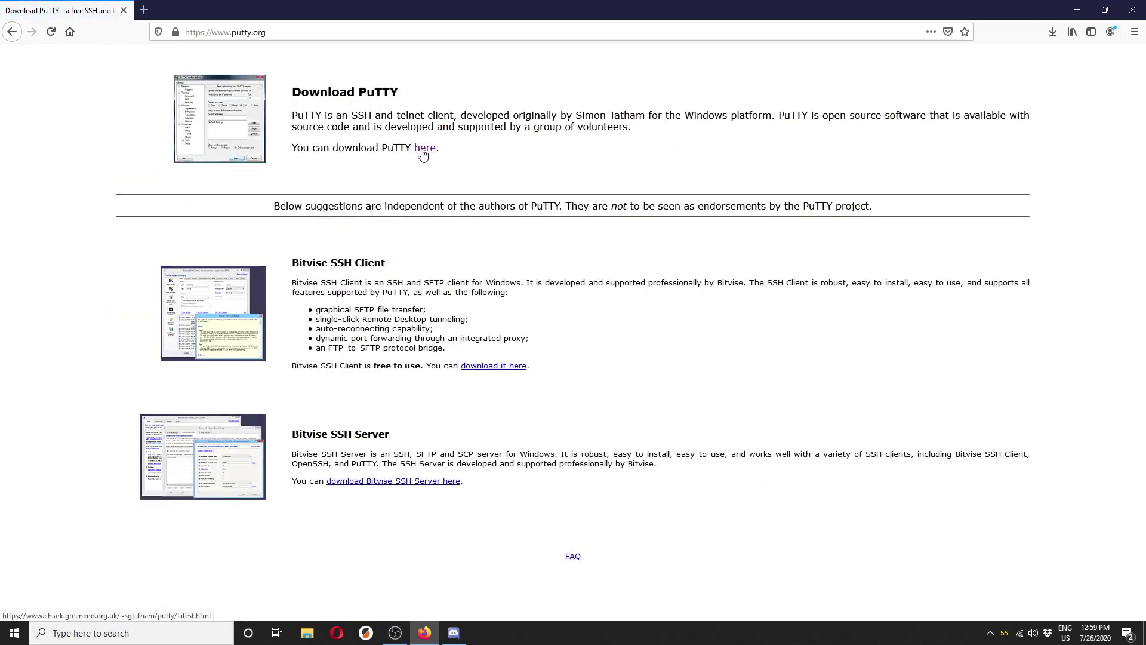
left_click(425, 148)
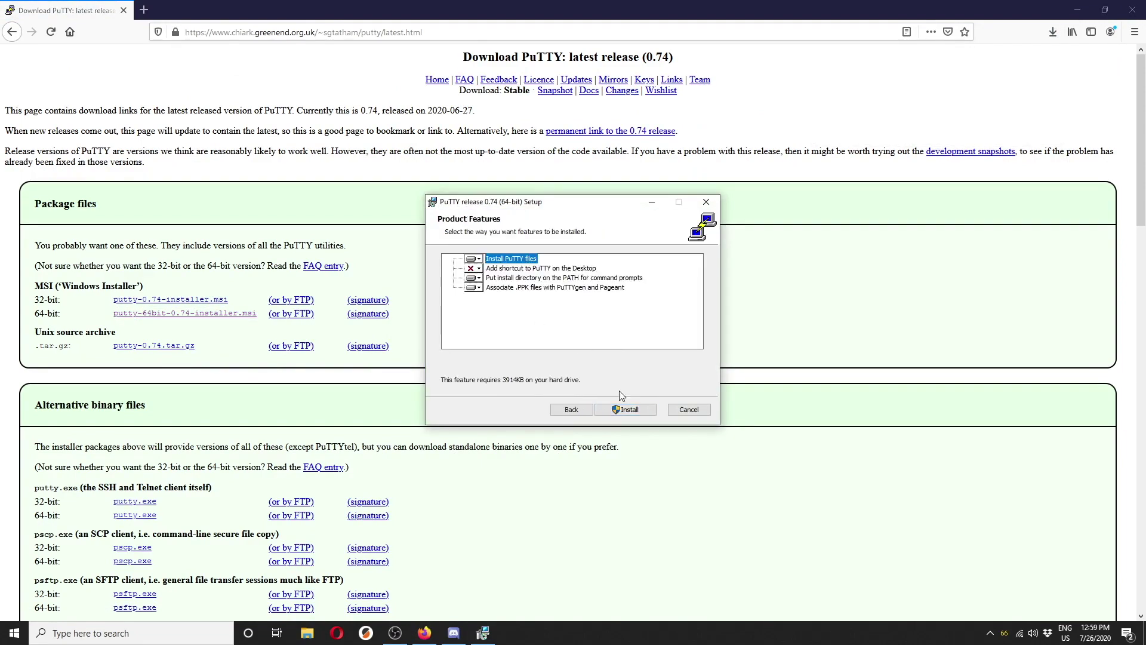
left_click(627, 409)
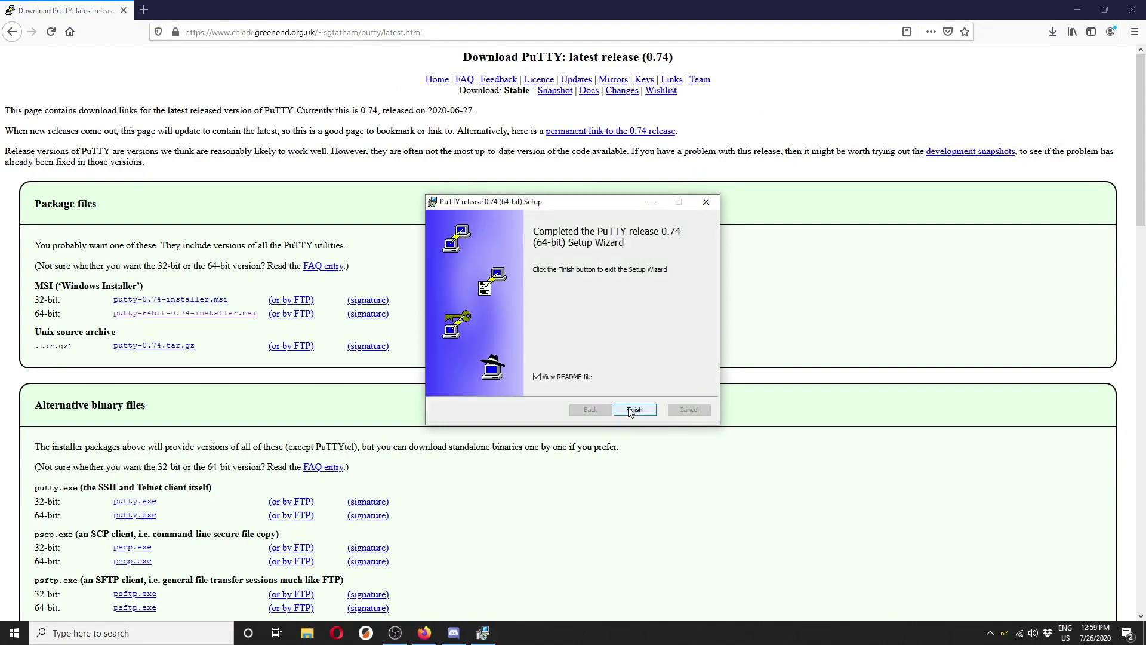
left_click(628, 408)
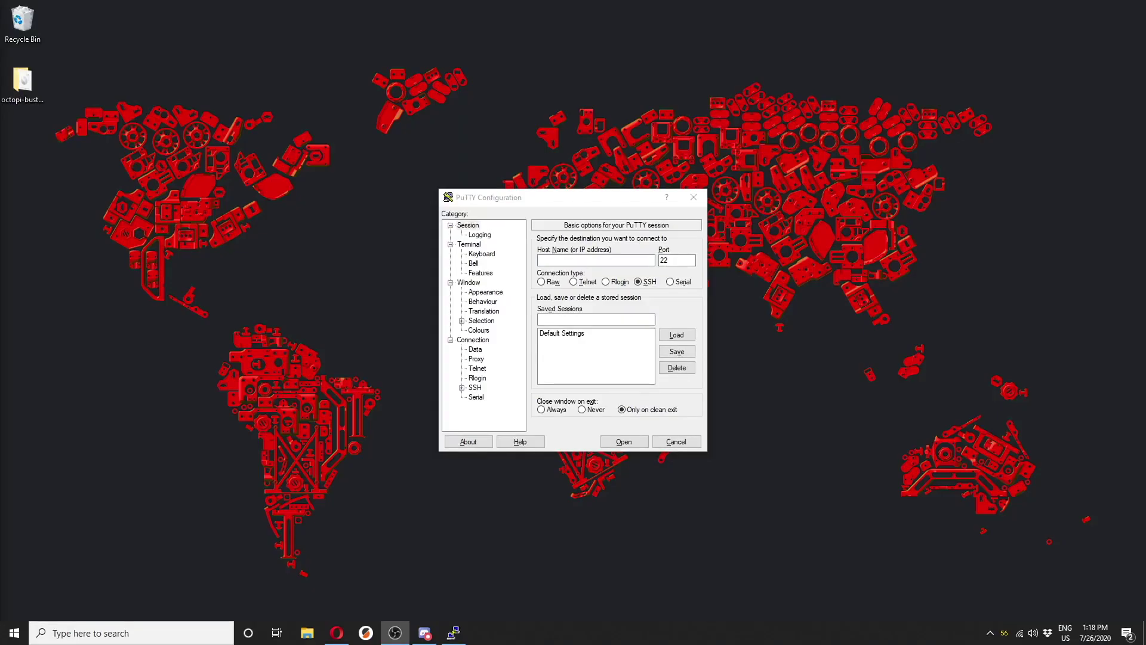
- Connect over SSH to octopi.local and accept the Pi's host key
left_click(539, 206)
type("o")
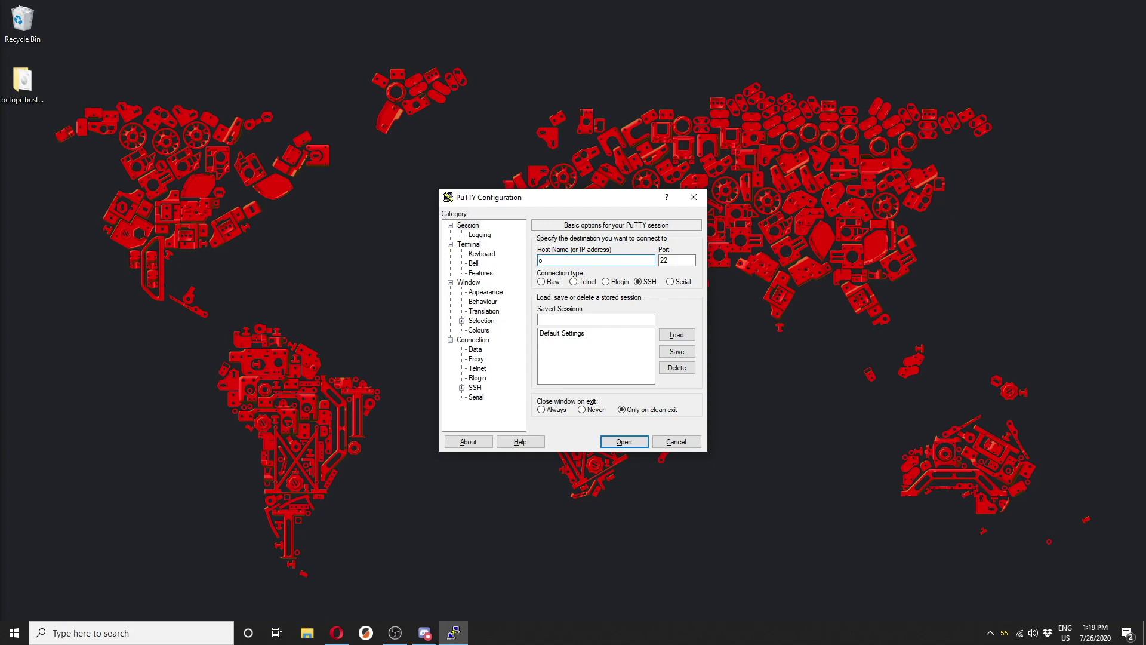
type("ctopi.")
type("local")
key("Return")
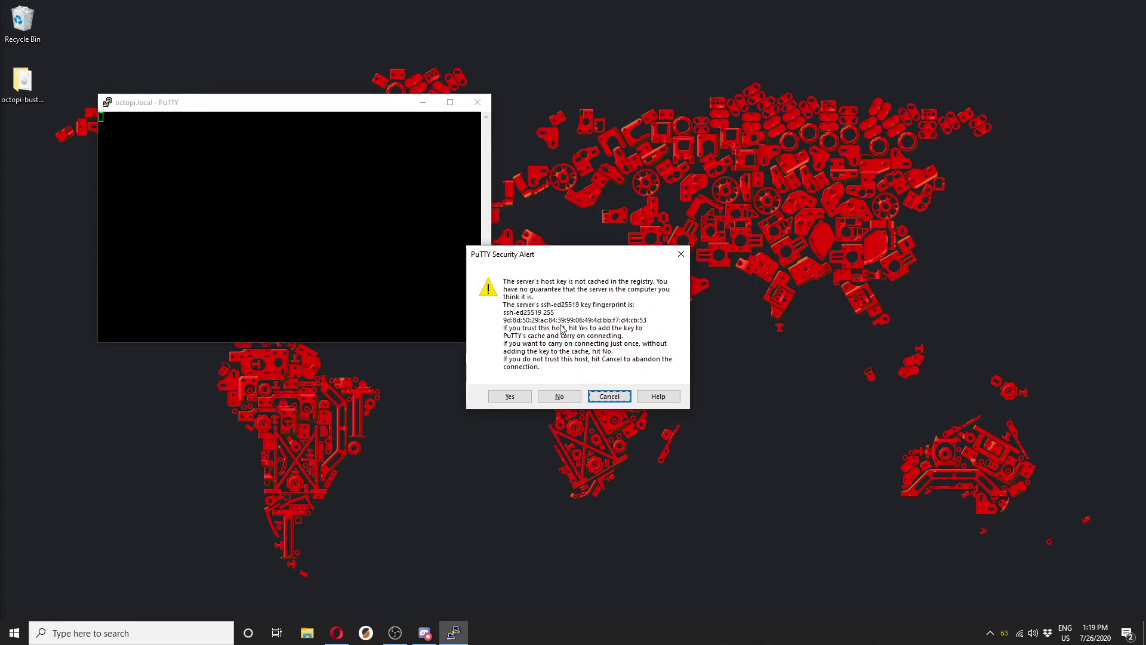
left_click(511, 397)
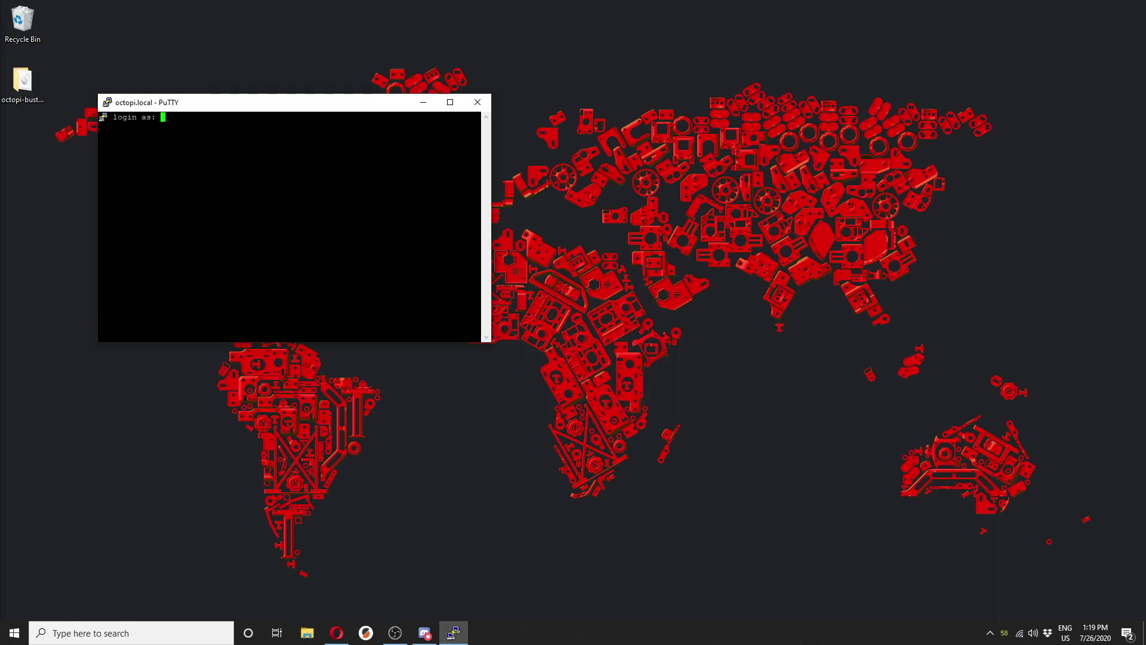
- Log in as pi and run sudo raspi-config, entering the sudo password
type("pi")
key("Return")
key("Return")
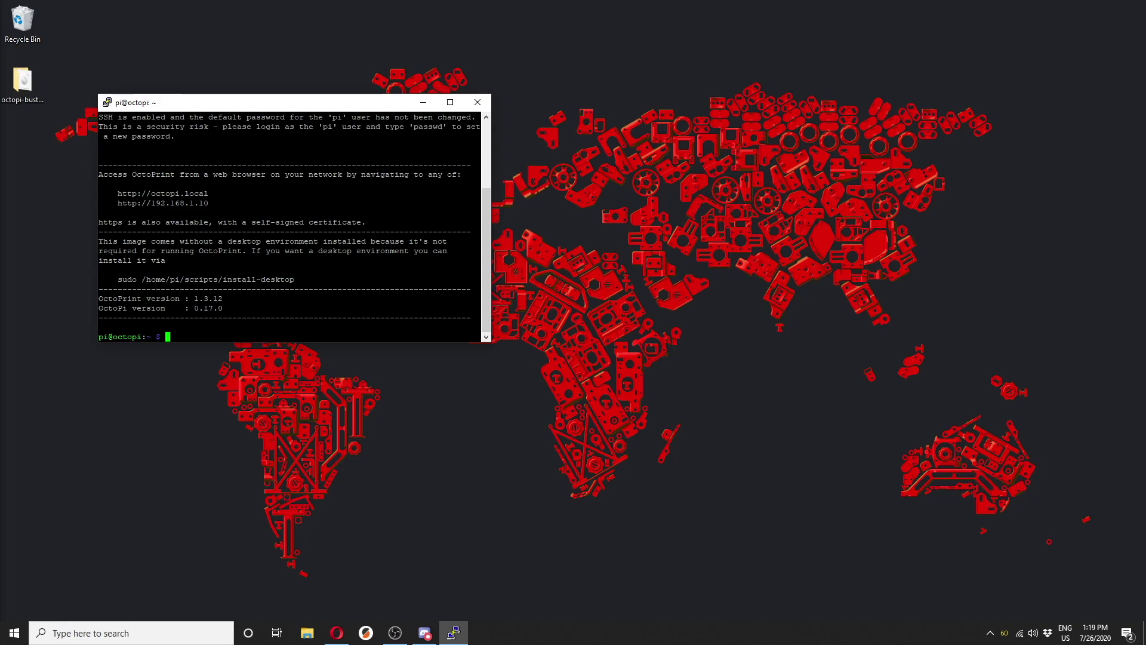
type("sudo ras")
type("pi-c")
type("onfig")
key("Return")
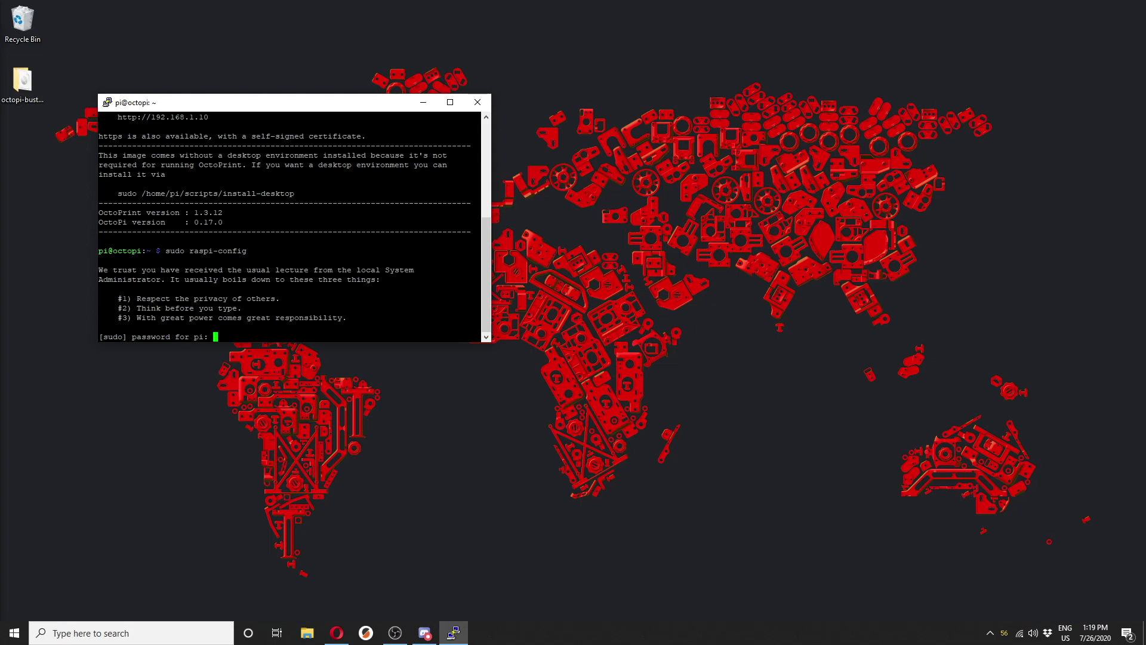
key("Return")
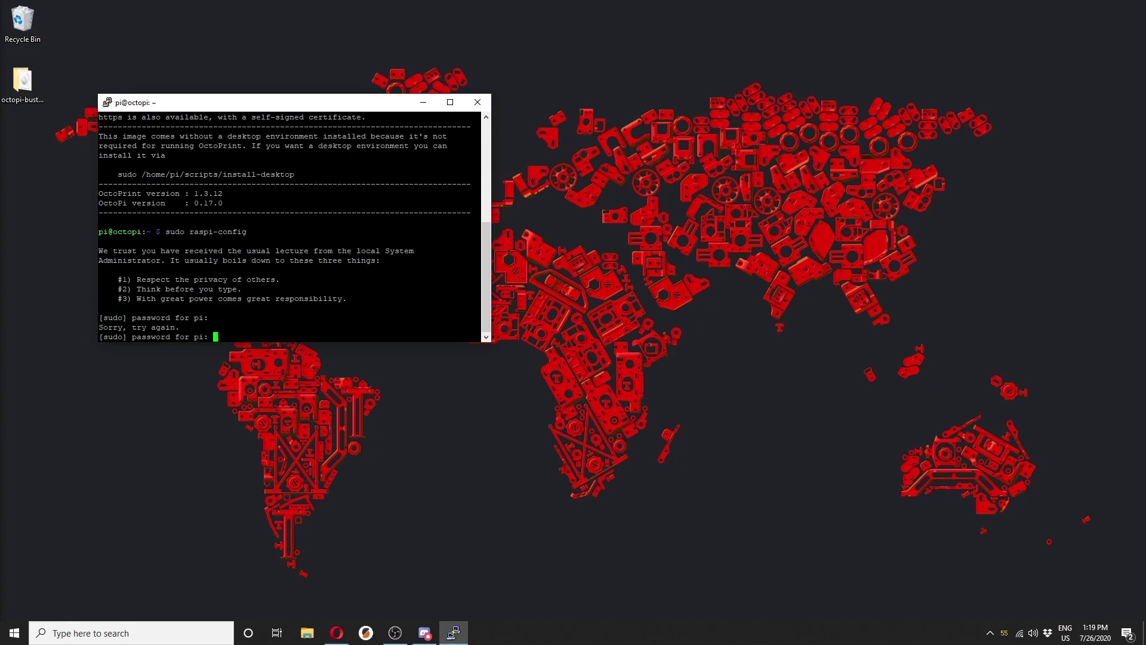
key("Return")
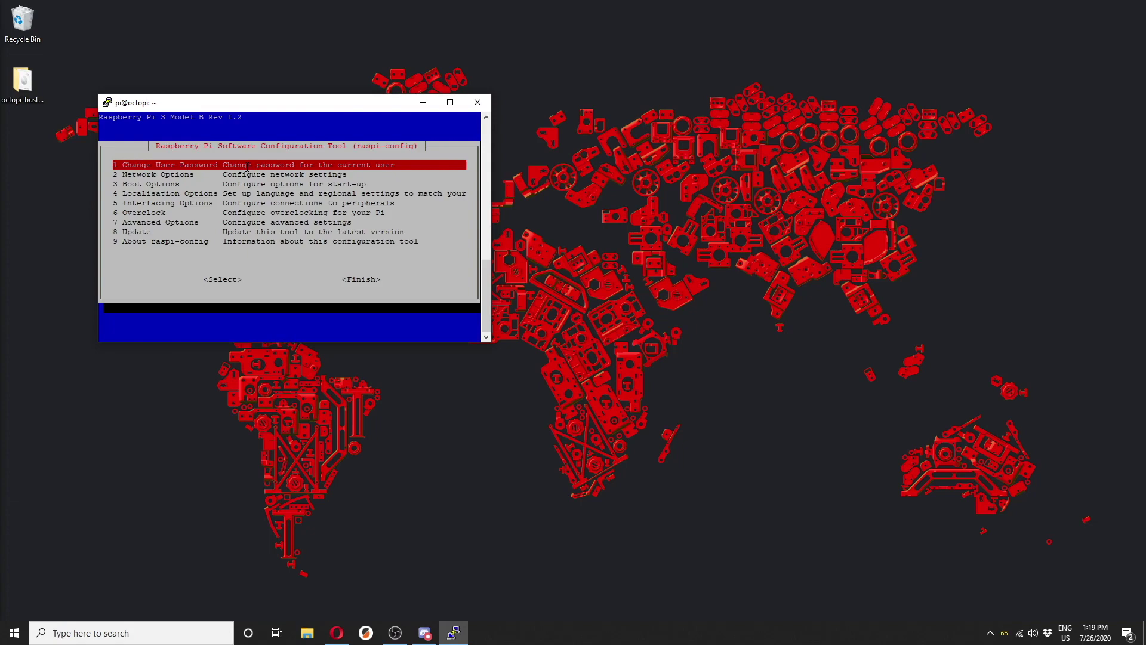
- Set a new pi user password via raspi-config's 1 Change User Password option
key("Return")
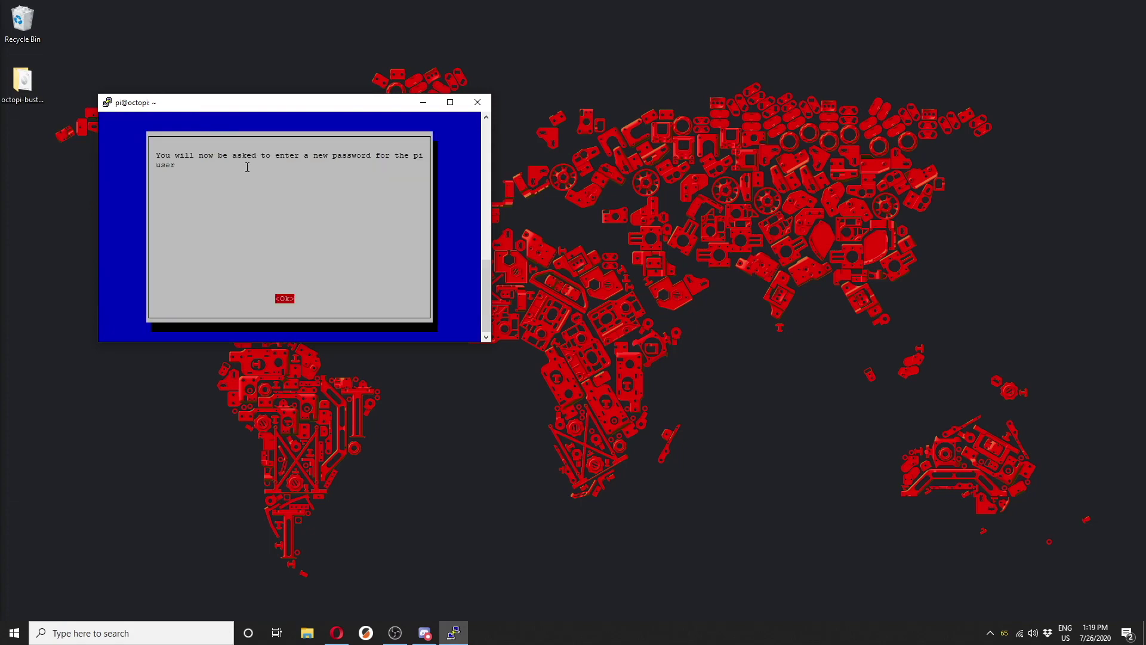
key("Return")
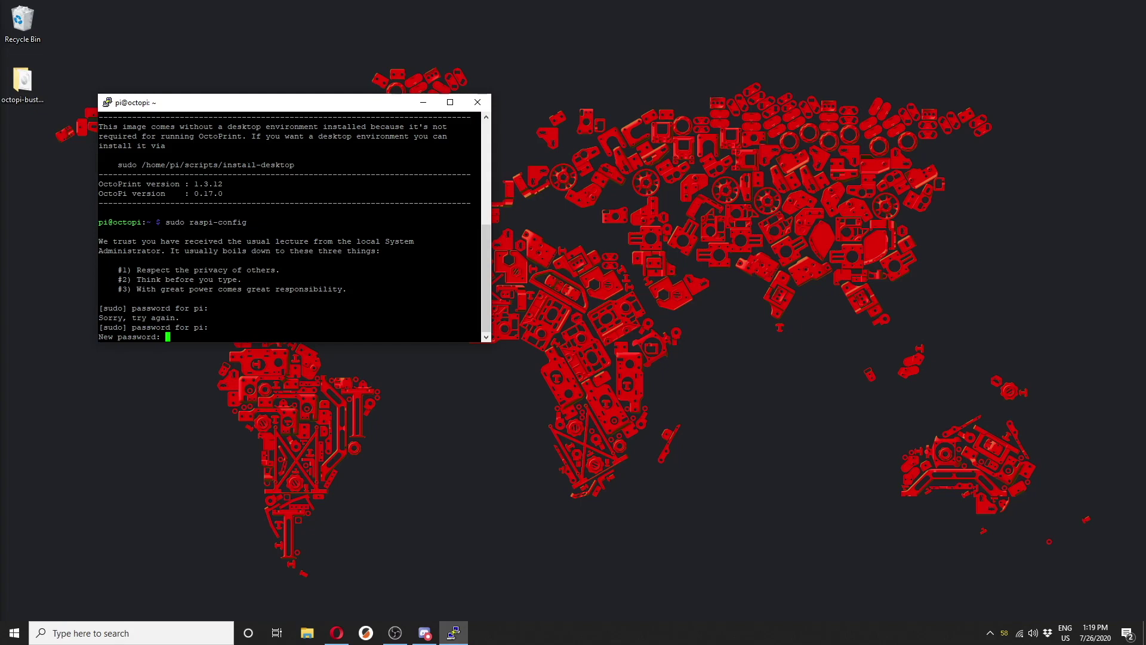
key("Return")
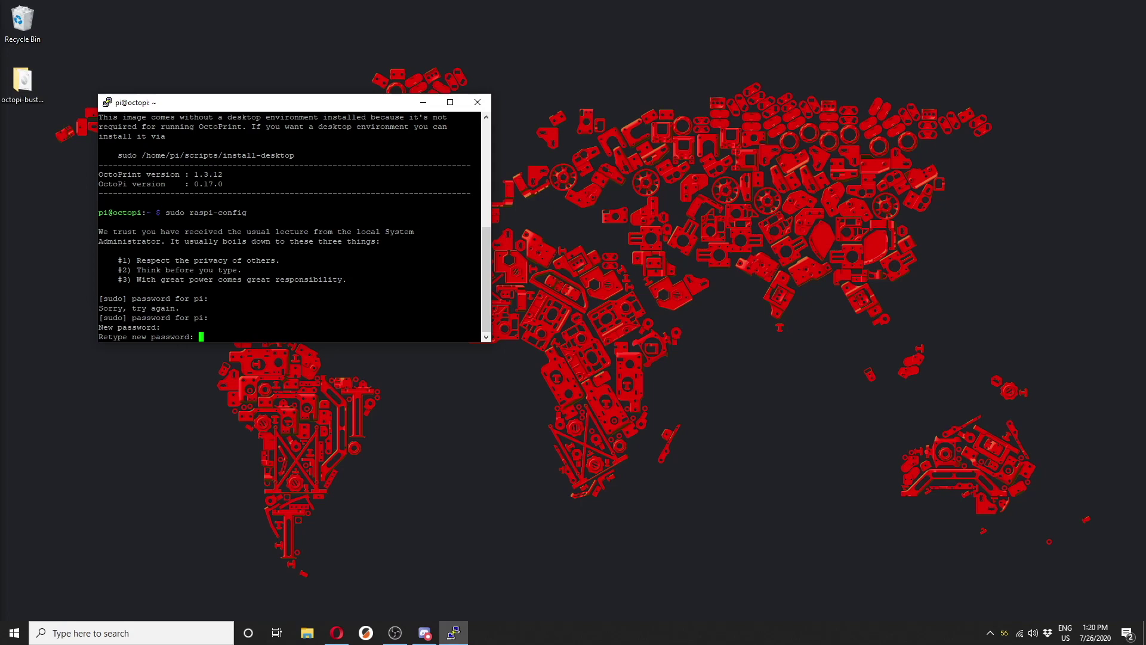
key("Return")
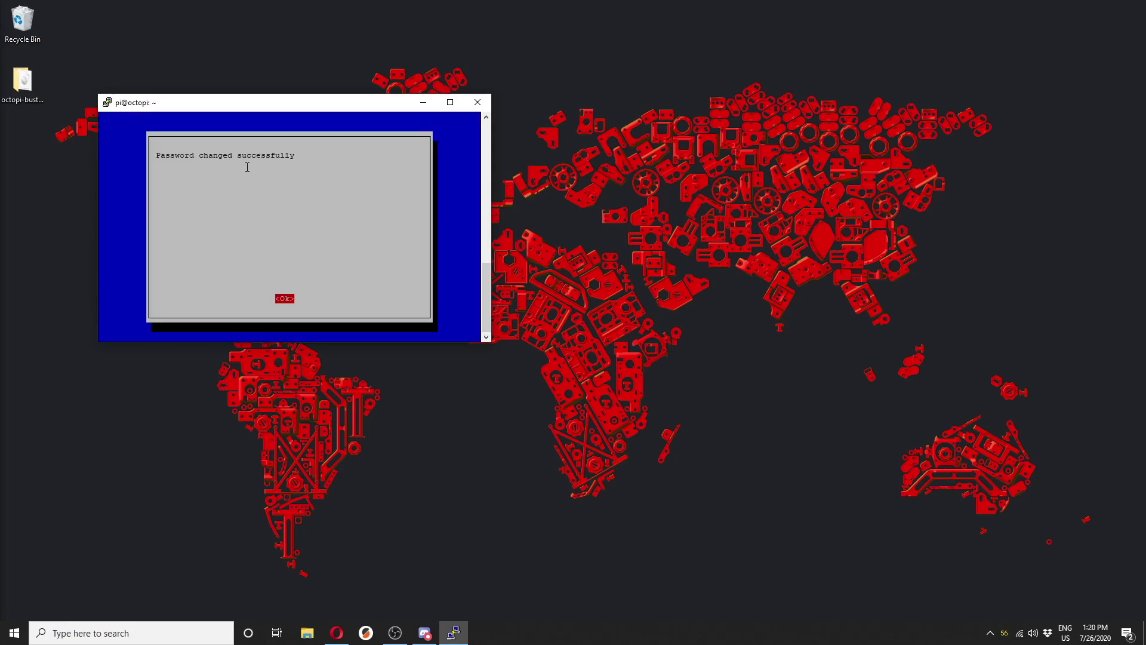
key("Return")
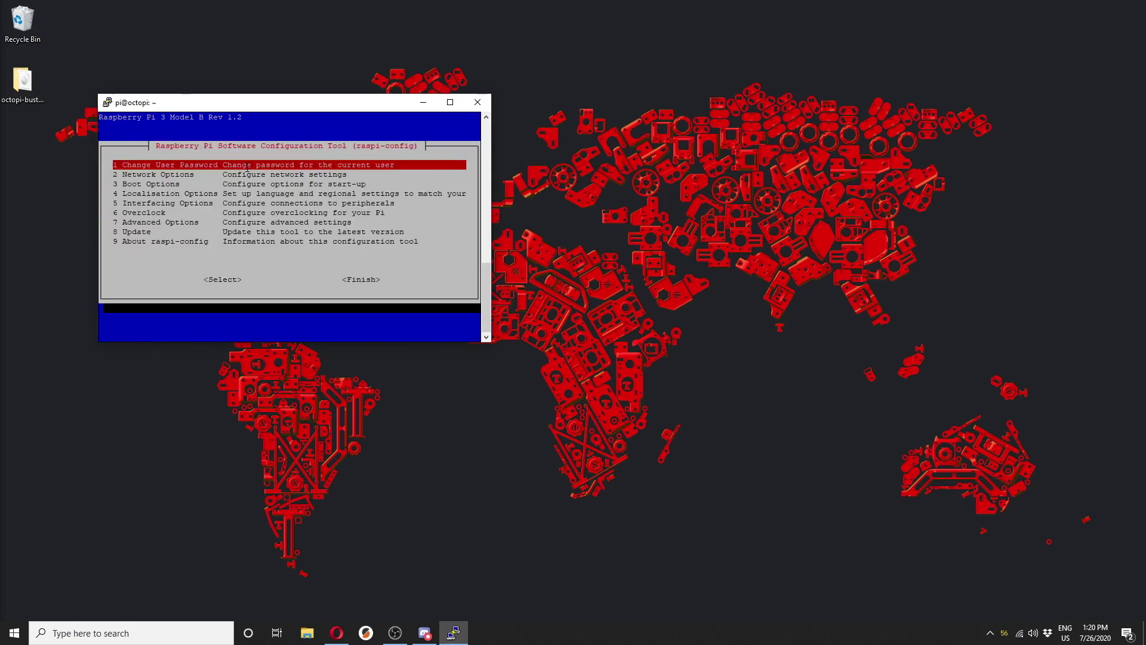
- Set the Pi's time zone to US Central through raspi-config's Localisation Options
key("Down")
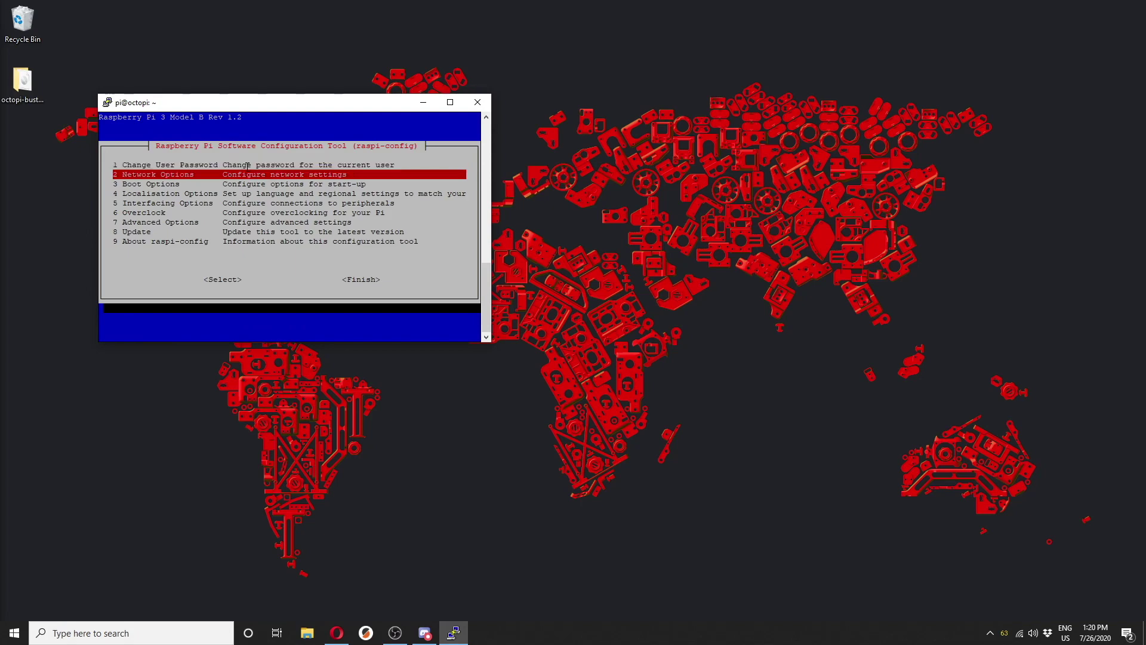
key("Down")
key("Down")
key("Return")
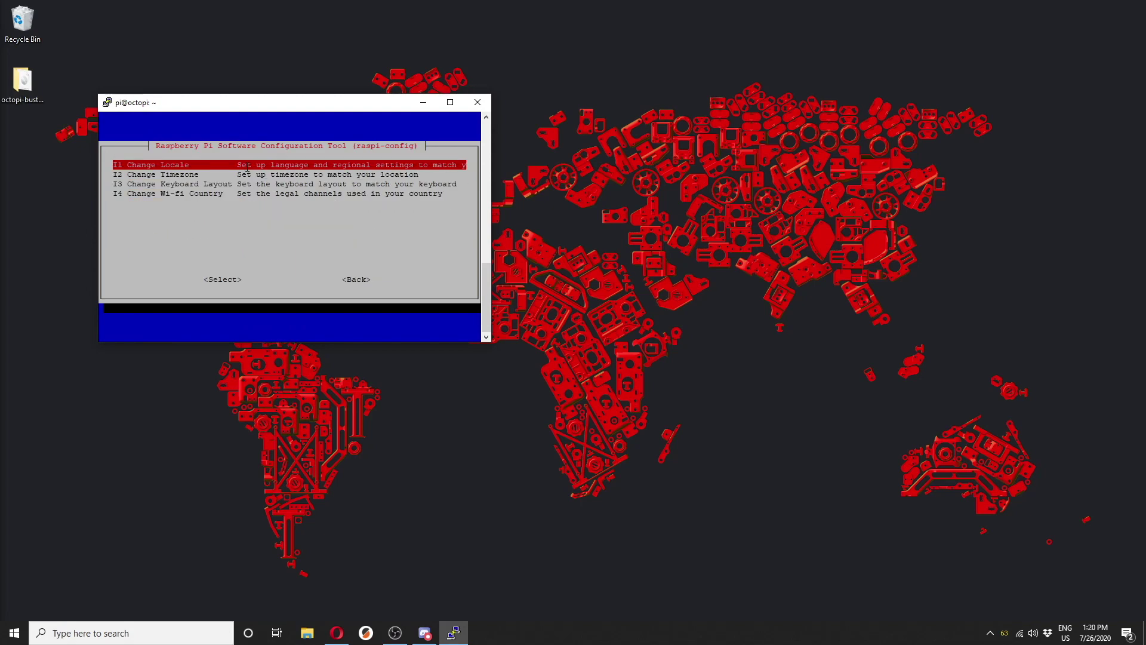
key("Down")
key("Escape")
key("Escape")
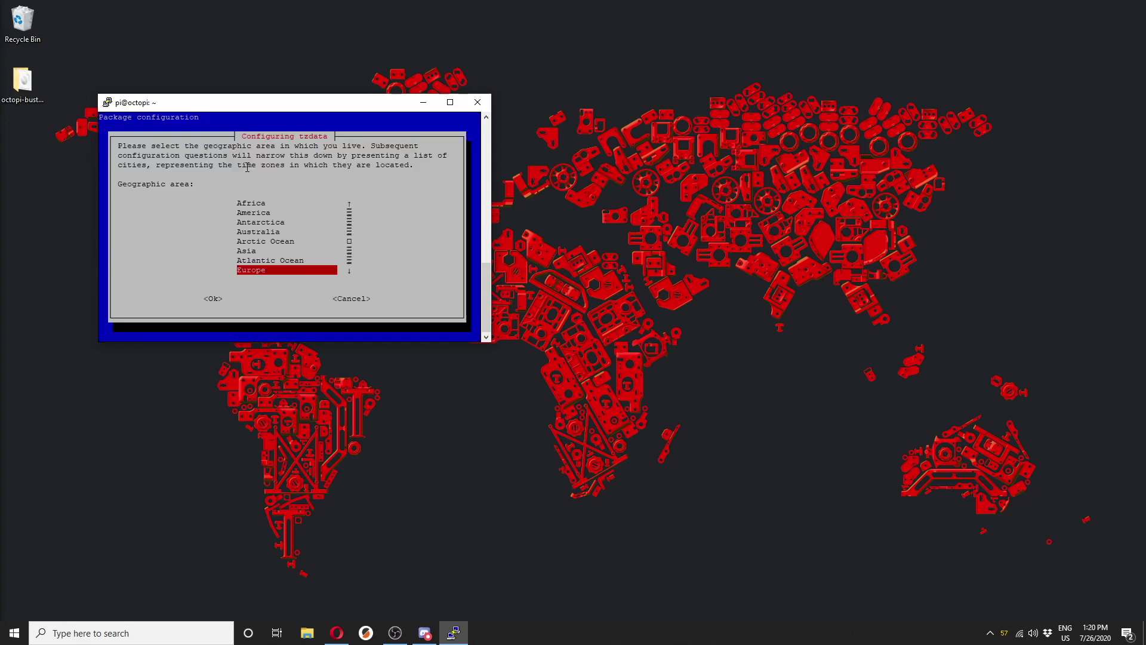
key("Down")
key("Down")
key("Down")
key("Down")
key("Down")
key("Up")
key("Return")
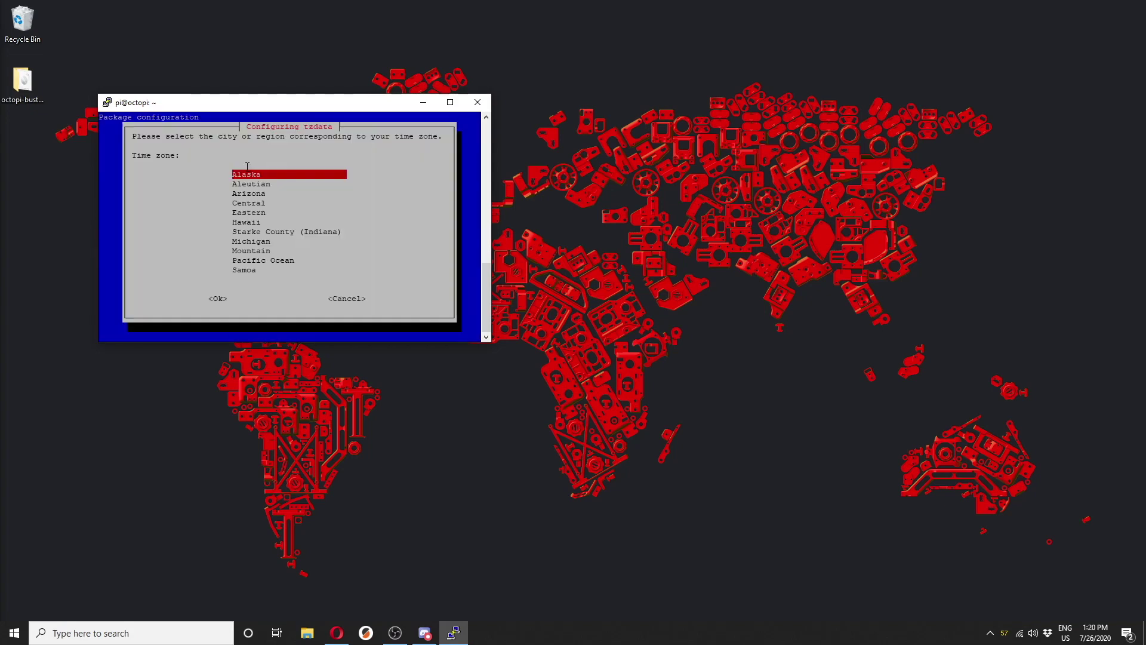
key("Down")
key("Down")
key("Down")
key("Return")
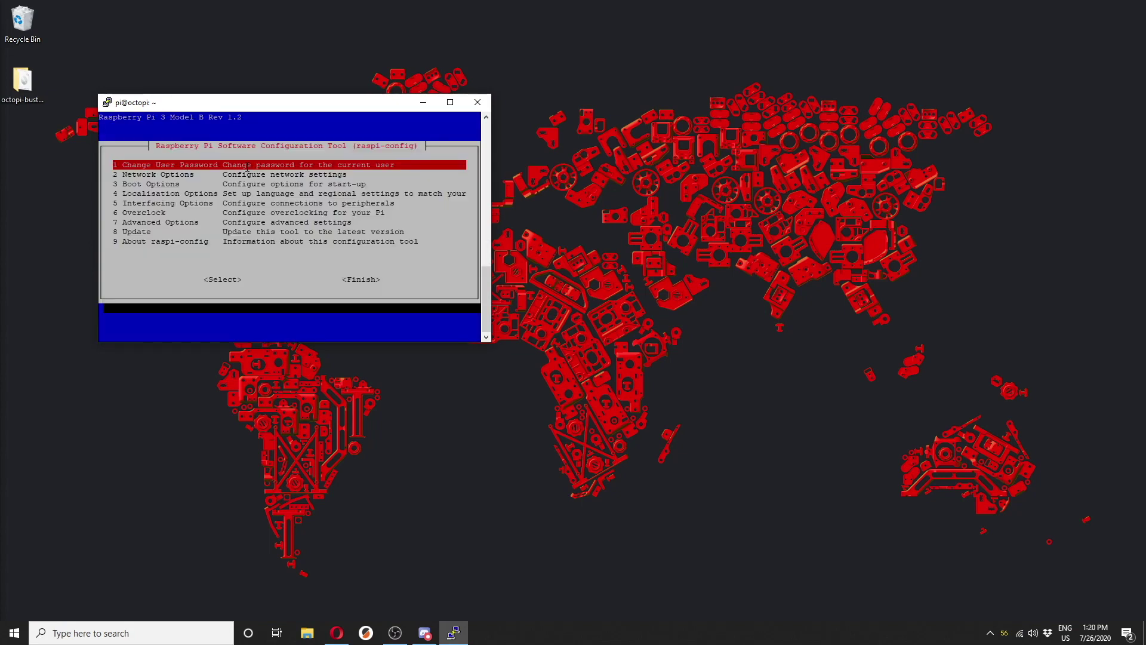
- Browse the Network Options and go back to the raspi-config main menu without changes
key("Tab")
key("shift+Tab")
key("Down")
key("Down")
key("Up")
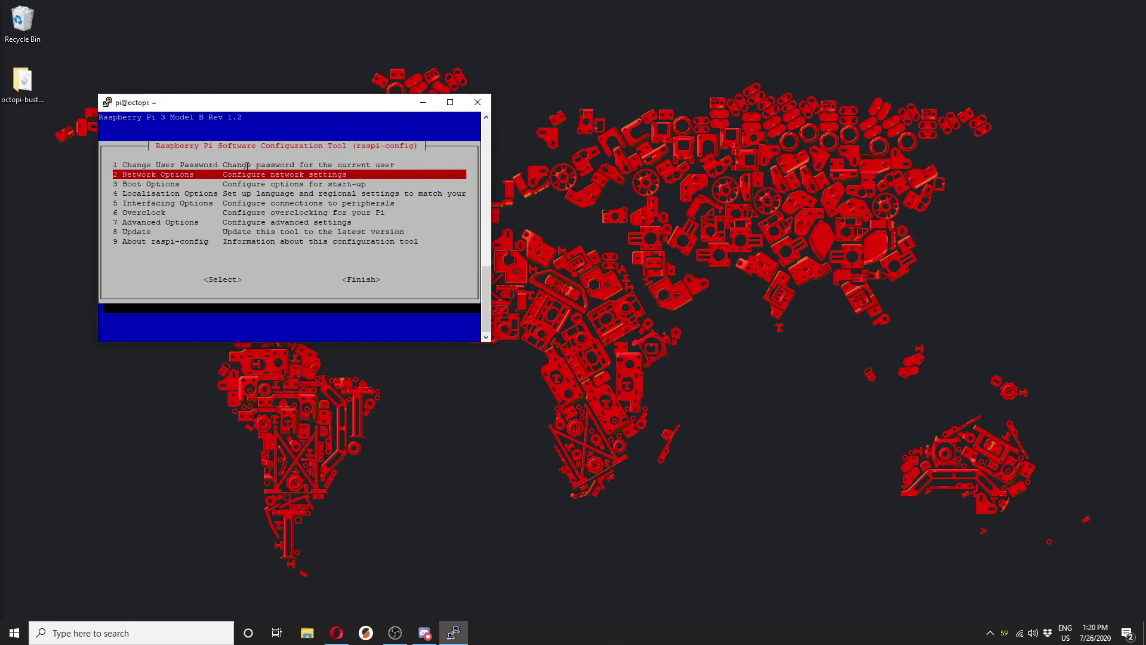
key("Return")
key("Down")
key("Up")
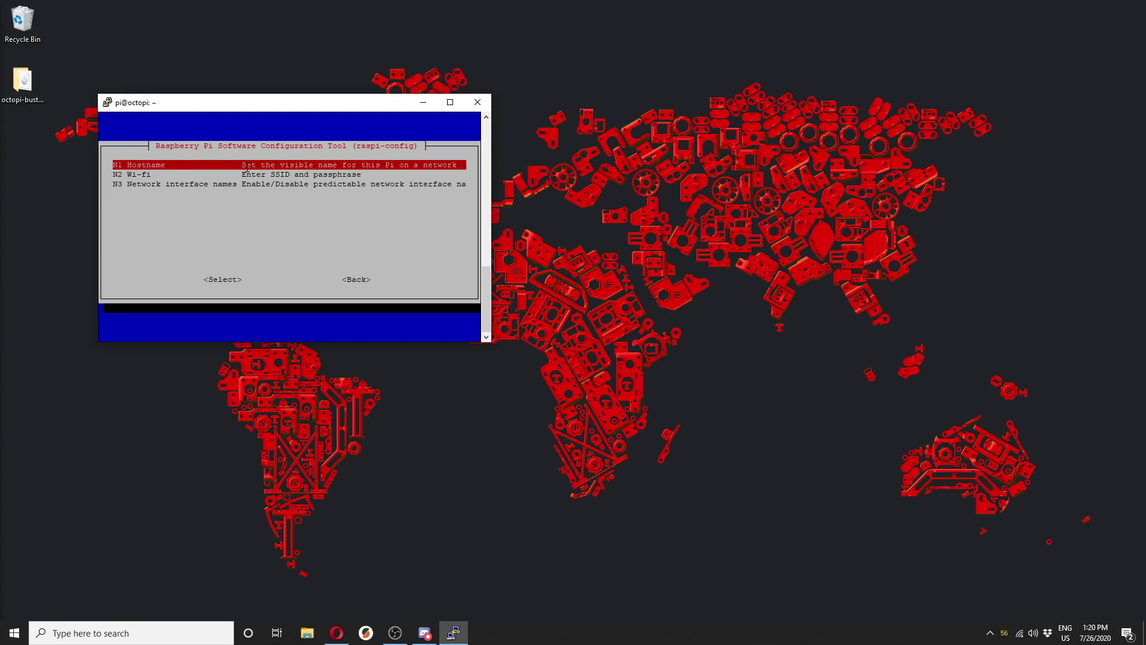
key("Tab")
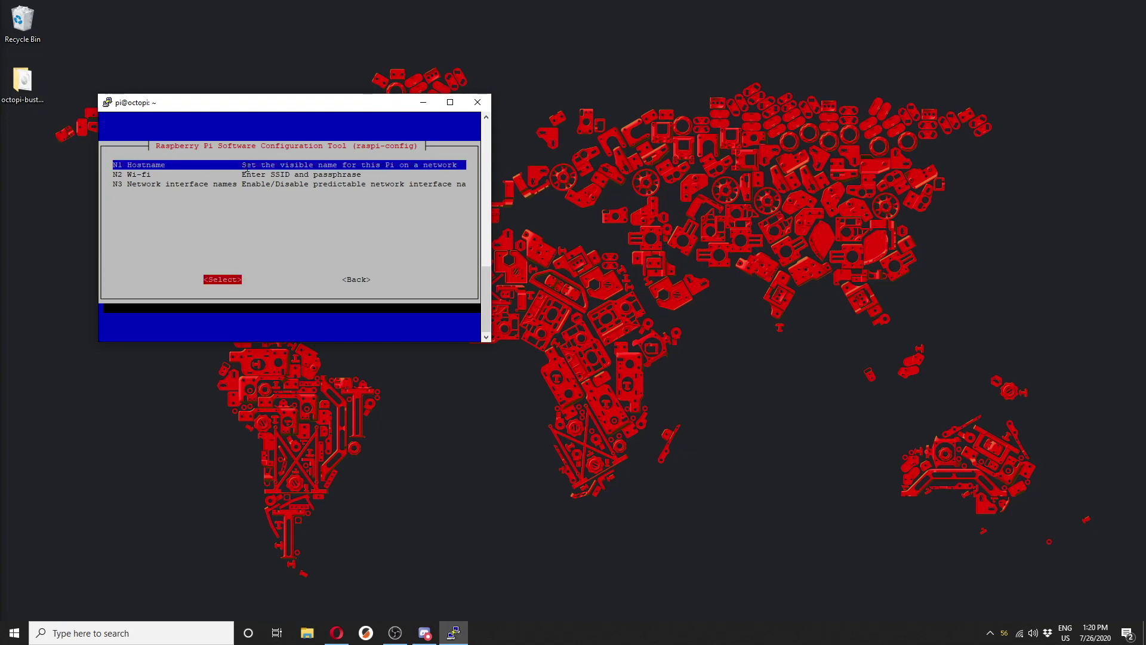
key("Tab")
key("Return")
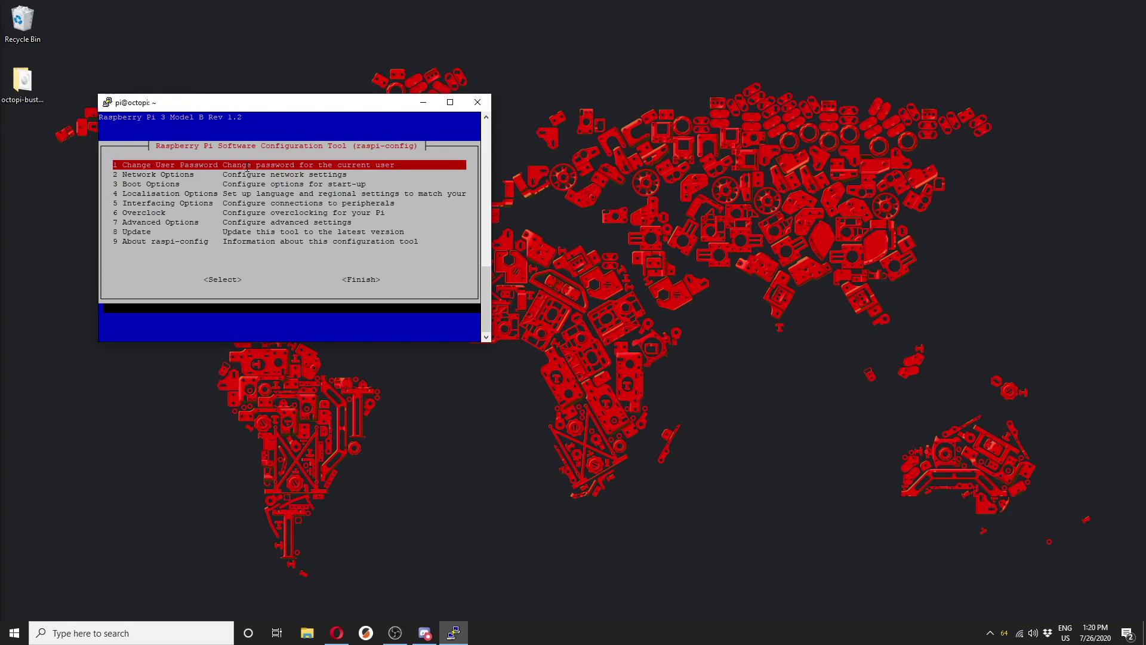
key("Tab")
key("Tab")
- Exit raspi-config and refresh package lists with 'sudo apt-get update', entering the password
key("Return")
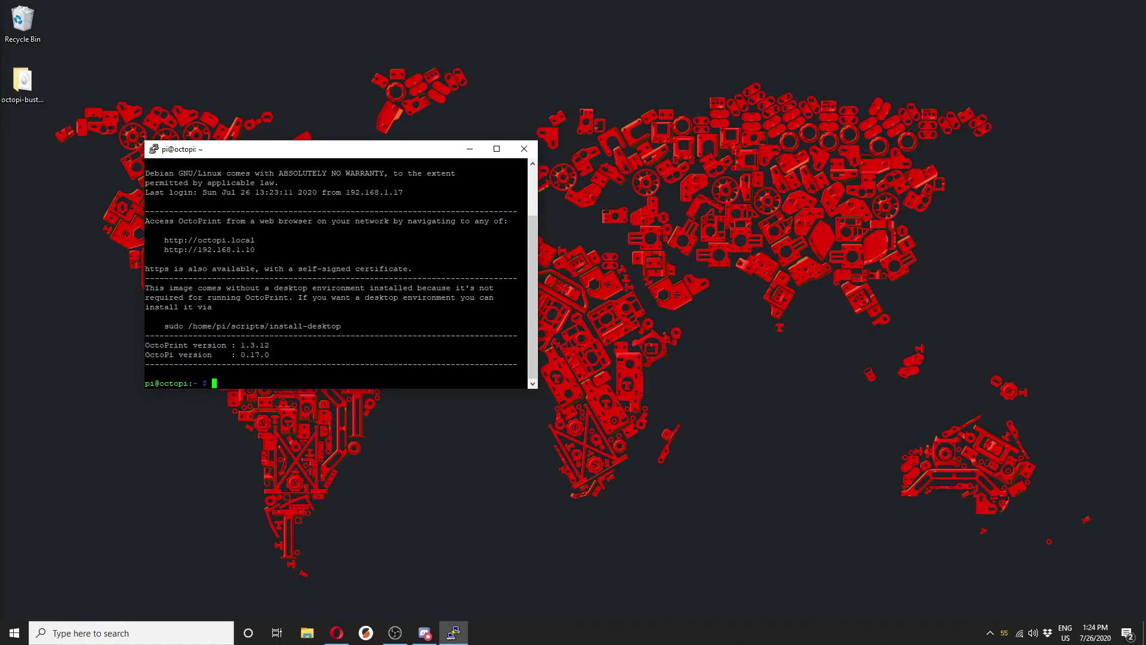
type("sud")
type("o apt-")
key("BackSpace")
key("BackSpace")
type("t-get up")
type("date")
key("Return")
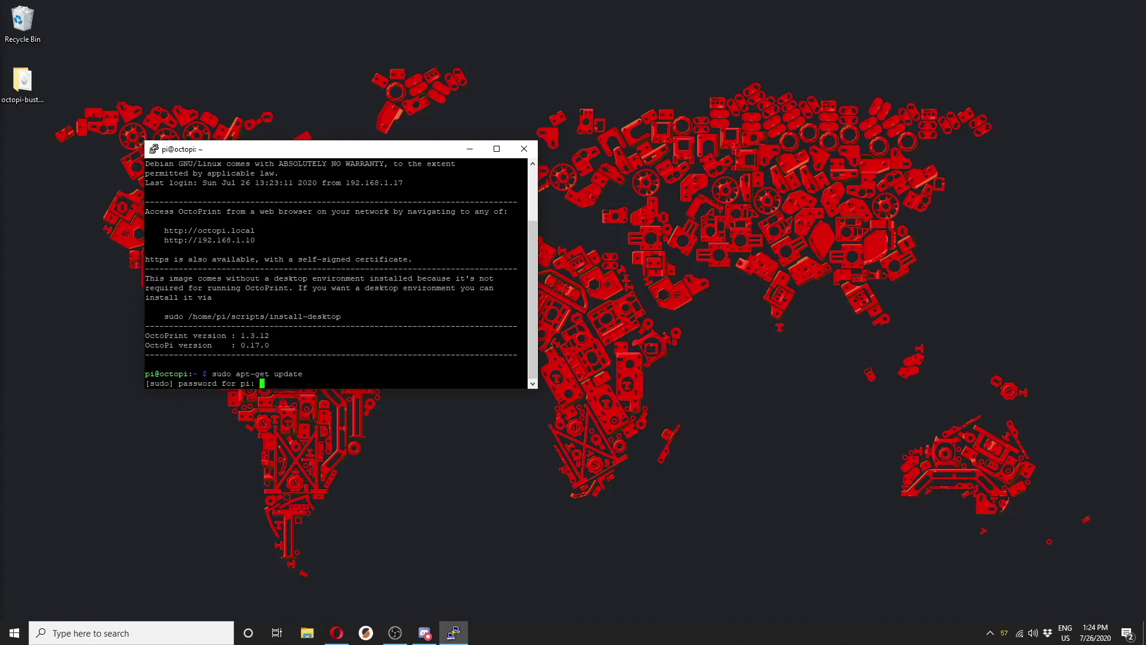
key("Return")
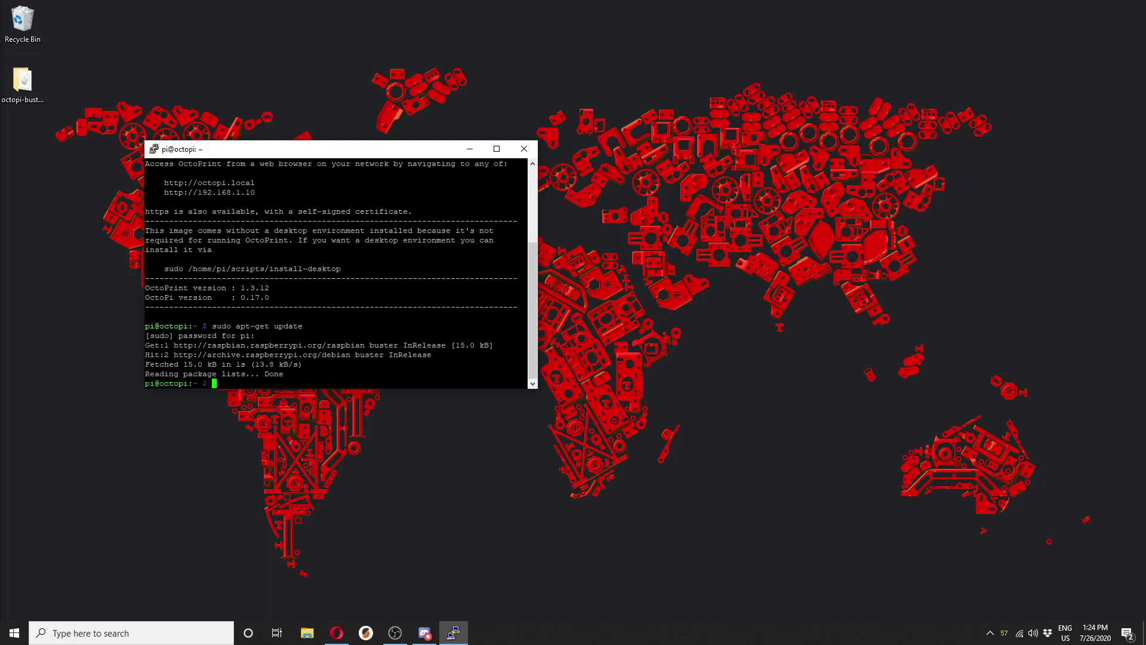
- Upgrade all installed packages with 'sudo apt-get upgrade', confirming with y
type("sudo apt")
type("-get upgra")
type("de")
key("Return")
type("y")
key("Return")
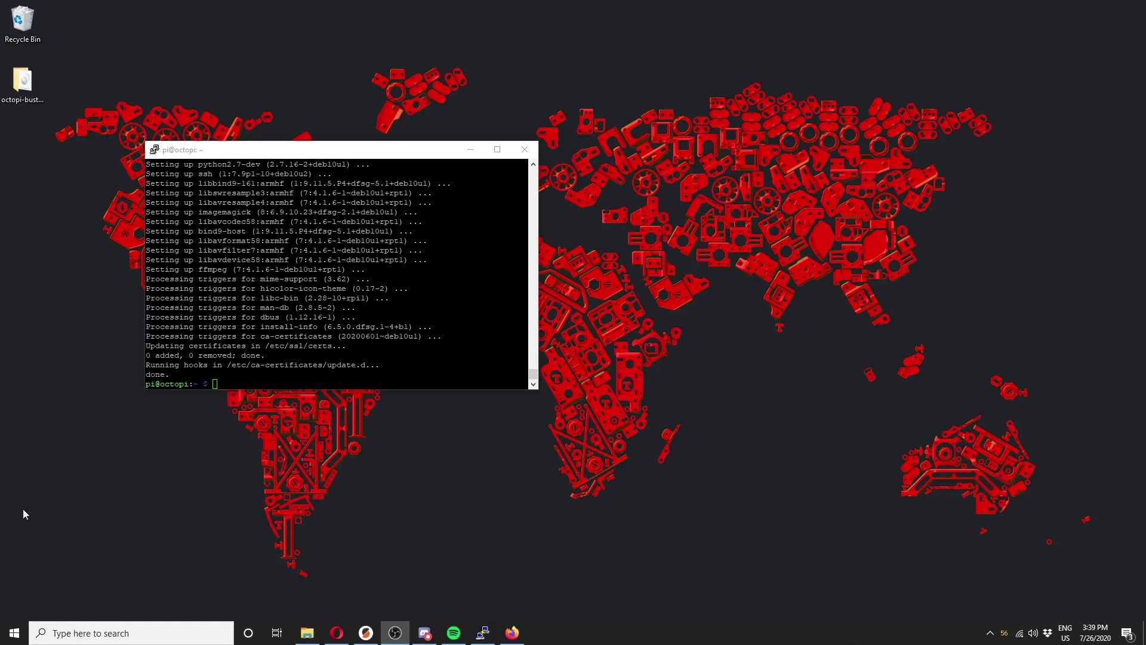
- Load octopi.local in Firefox to reach the OctoPrint Setup Wizard's Hello page
left_click(512, 632)
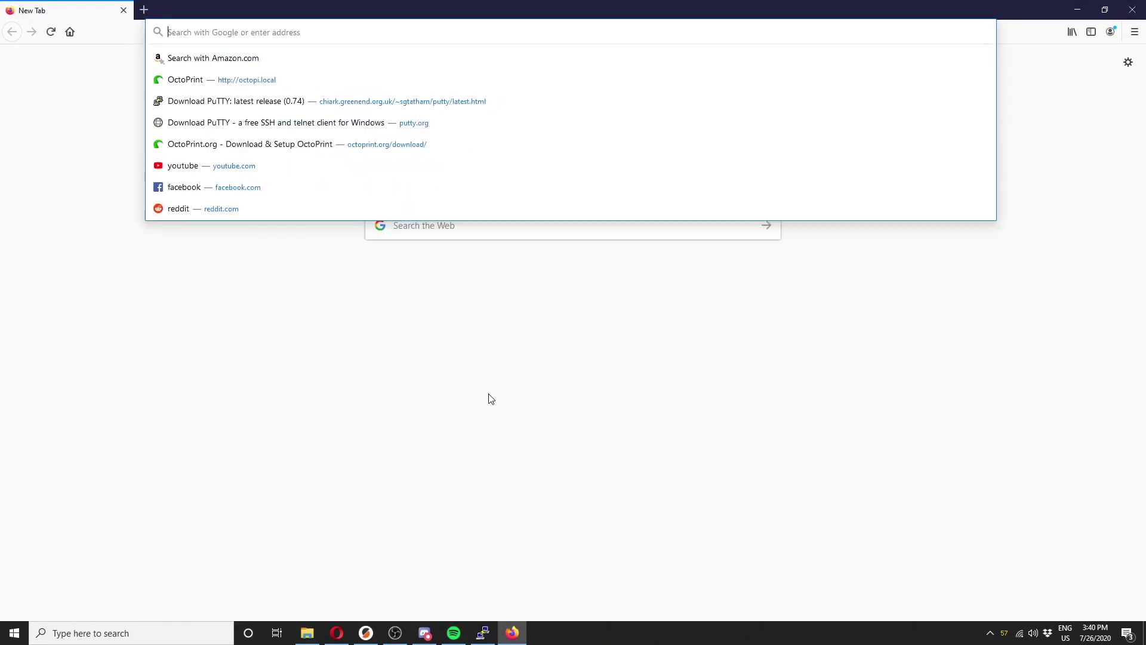
type("octopi.local")
key("Return")
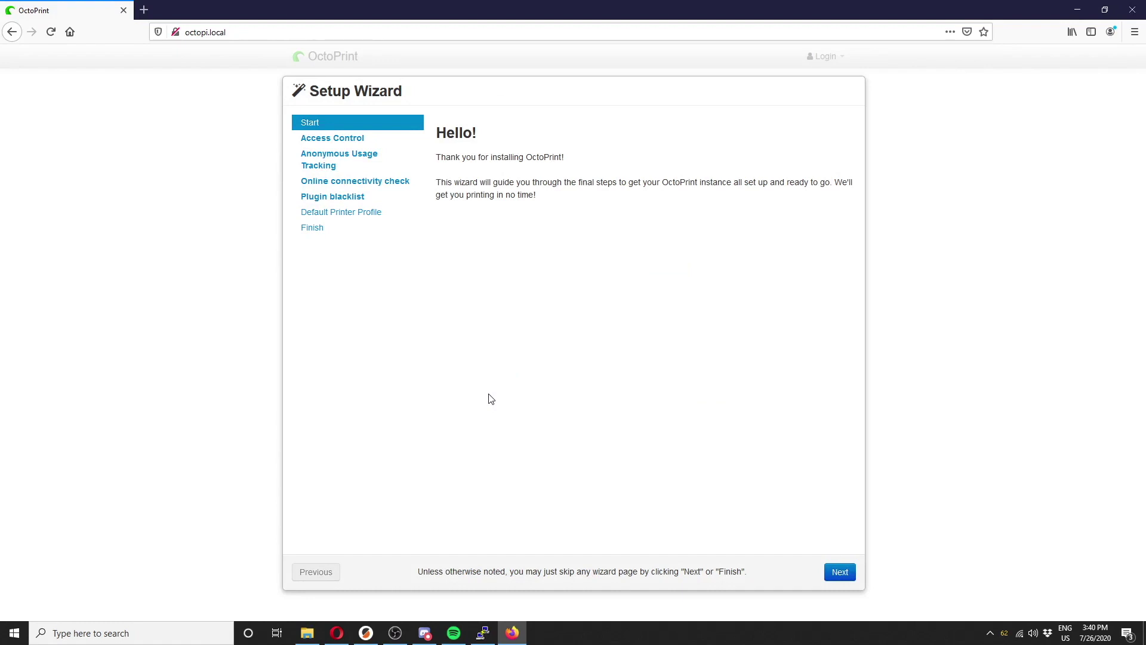
- Create the OctoPrint admin account 'pi' with a password and keep access control enabled
left_click(840, 573)
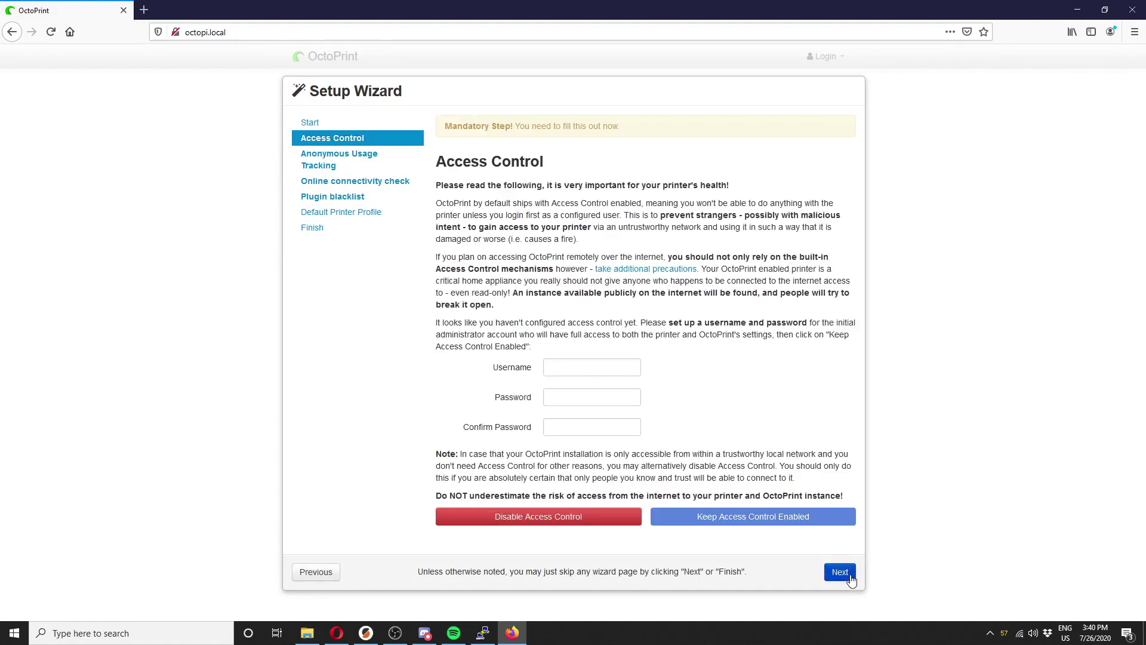
left_click(588, 367)
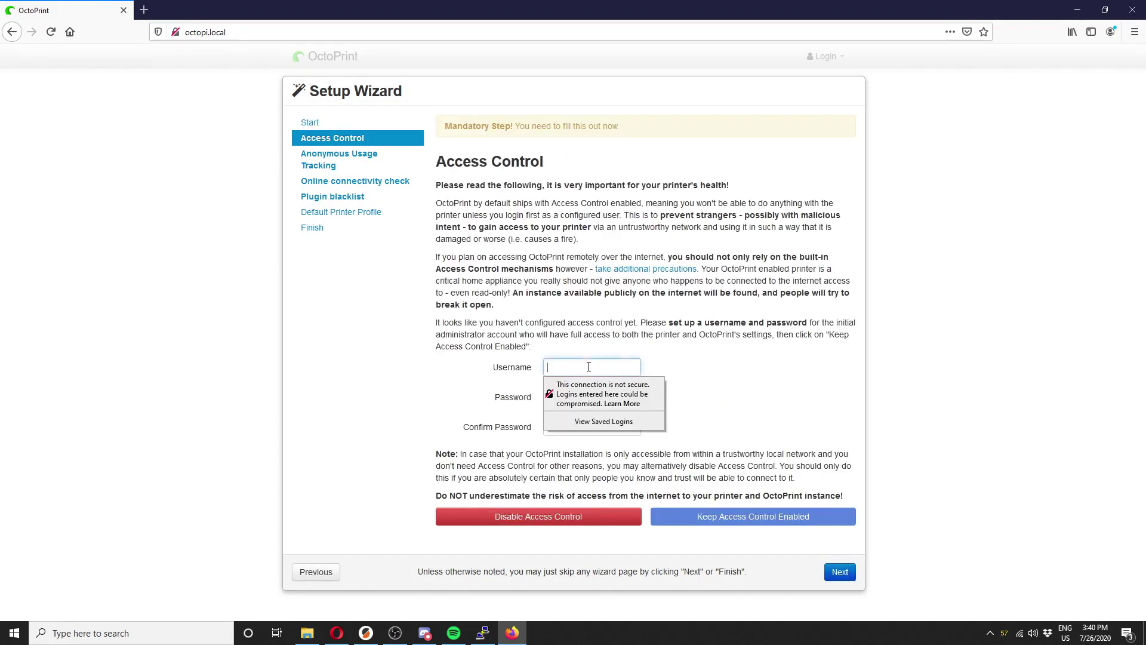
left_click(591, 368)
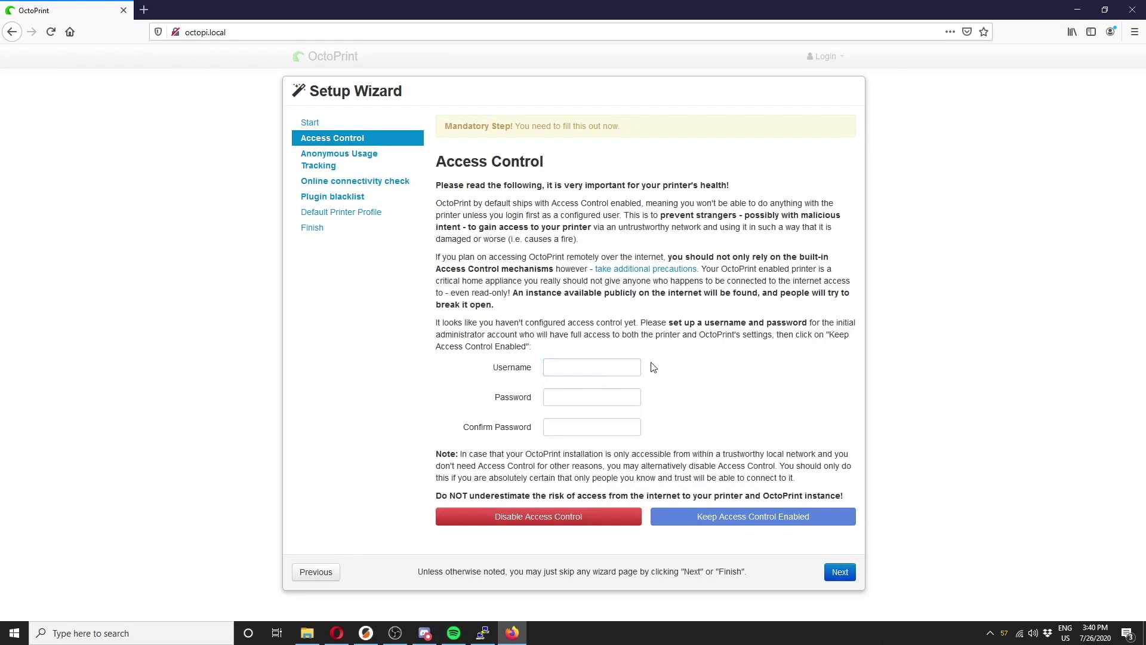
left_click(594, 369)
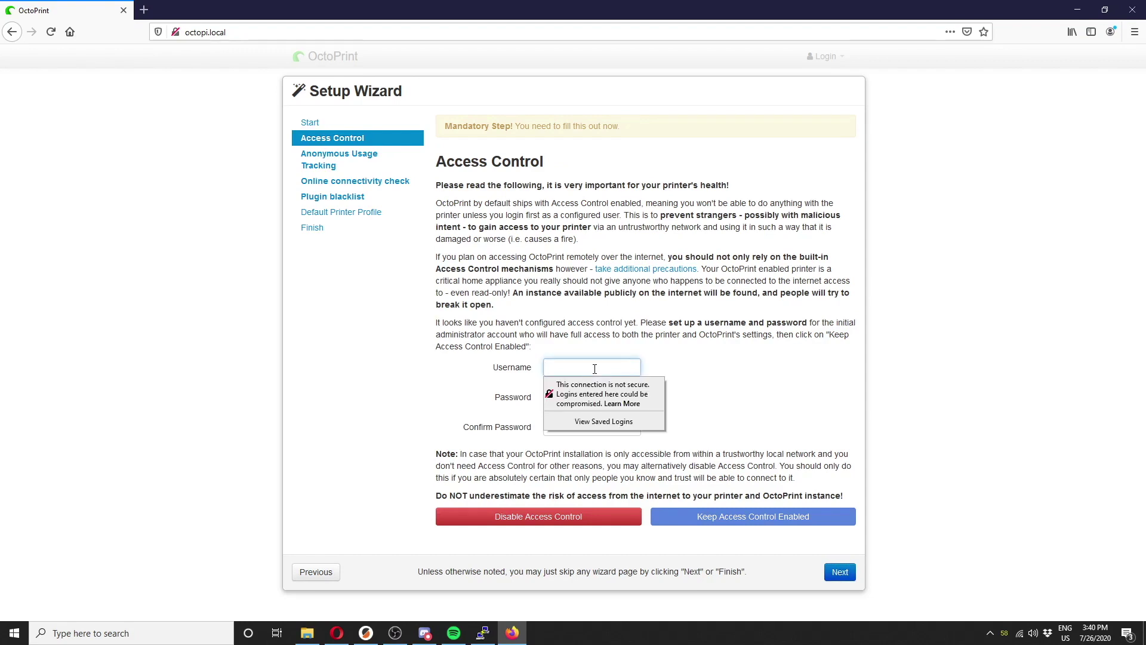
type("pi")
key("Tab")
type("•••")
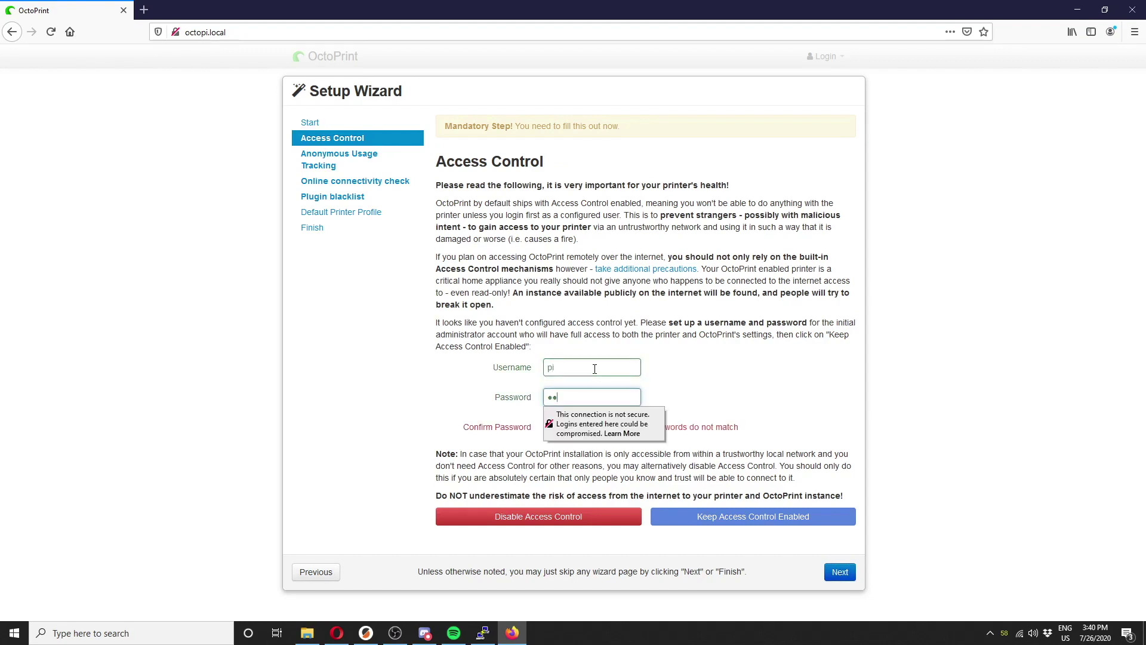
type("•••••••")
key("Tab")
type("•••••••••")
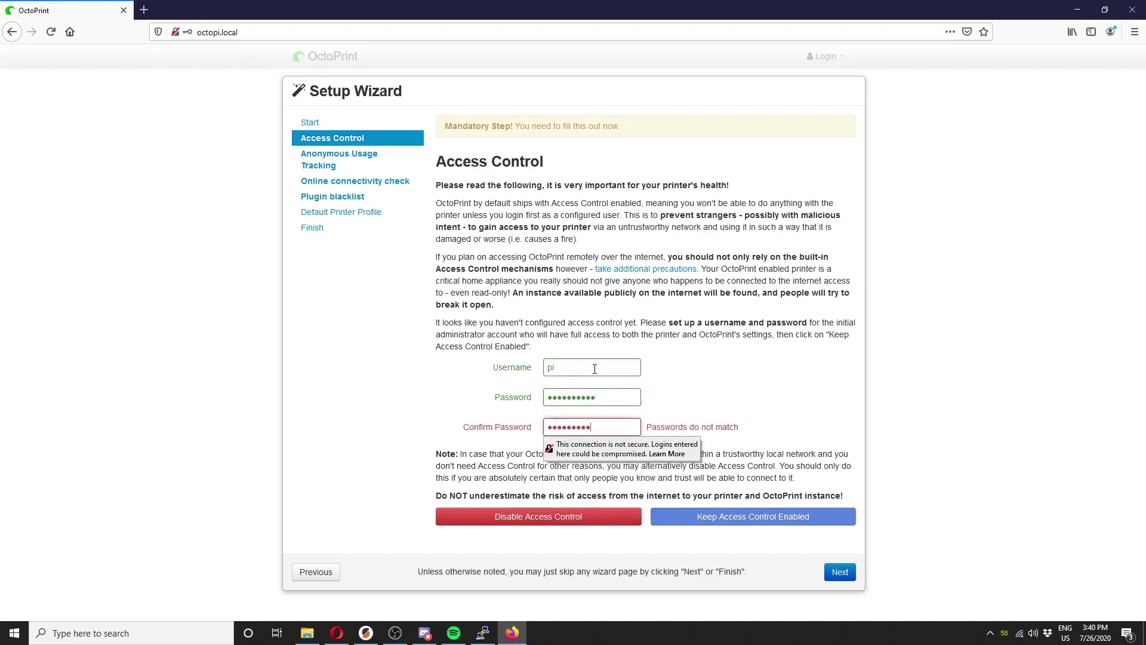
type("•")
key("Tab")
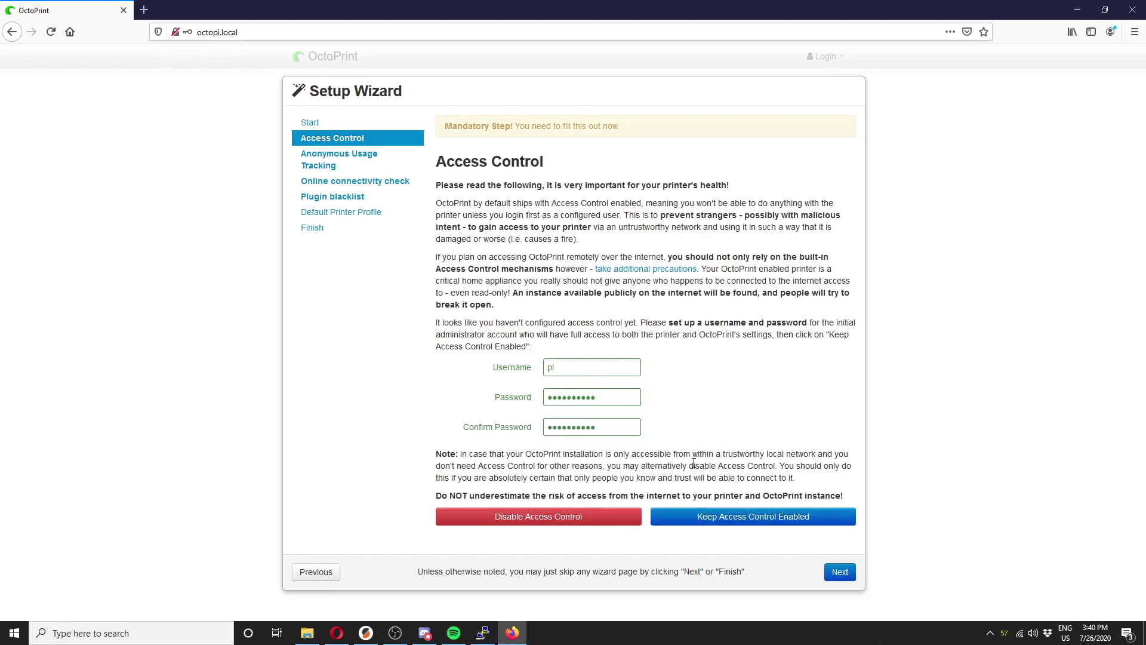
left_click(723, 516)
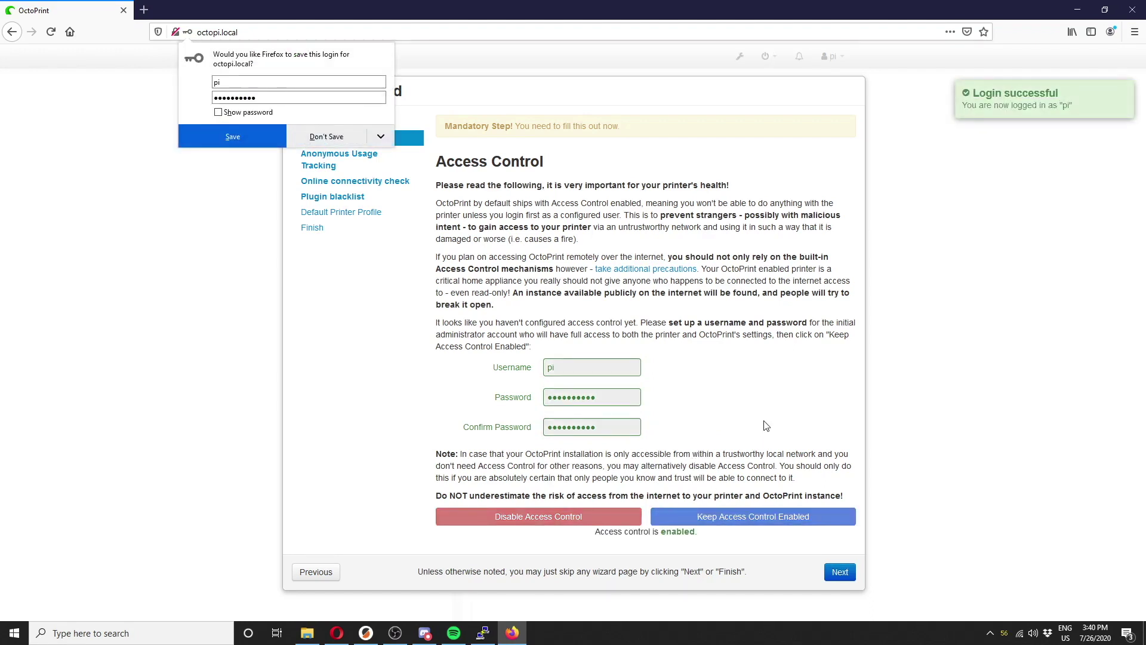
left_click(326, 136)
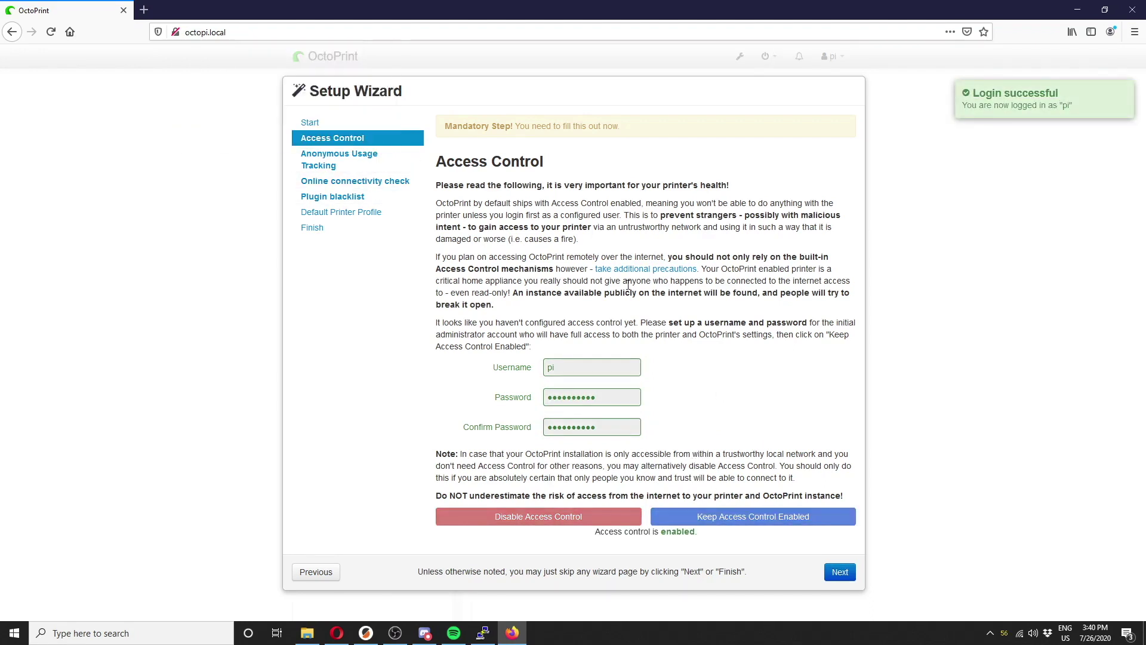
- Enable anonymous usage tracking, the online connectivity check and plugin blacklist processing
left_click(840, 571)
left_click(719, 308)
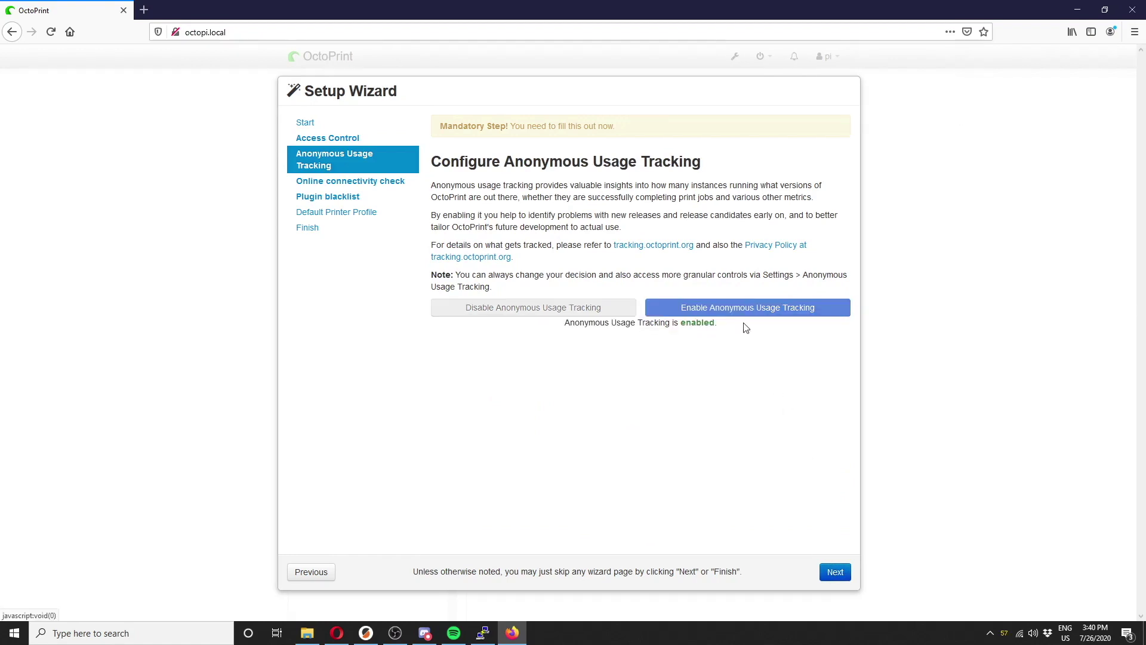
left_click(841, 572)
left_click(750, 481)
left_click(829, 572)
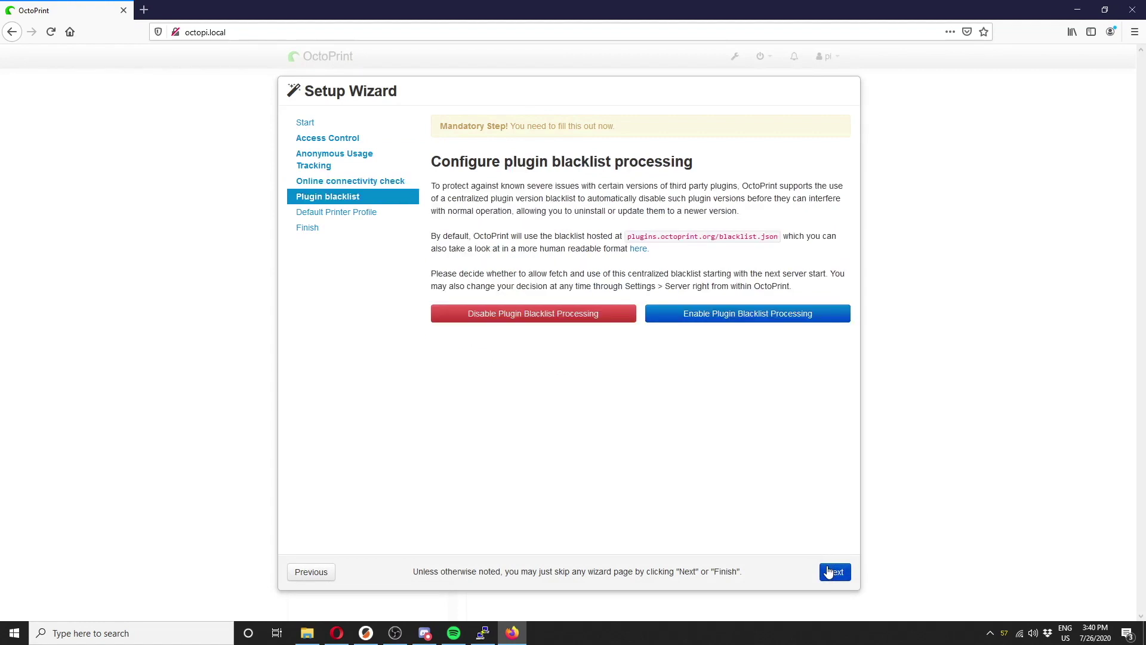
left_click(739, 315)
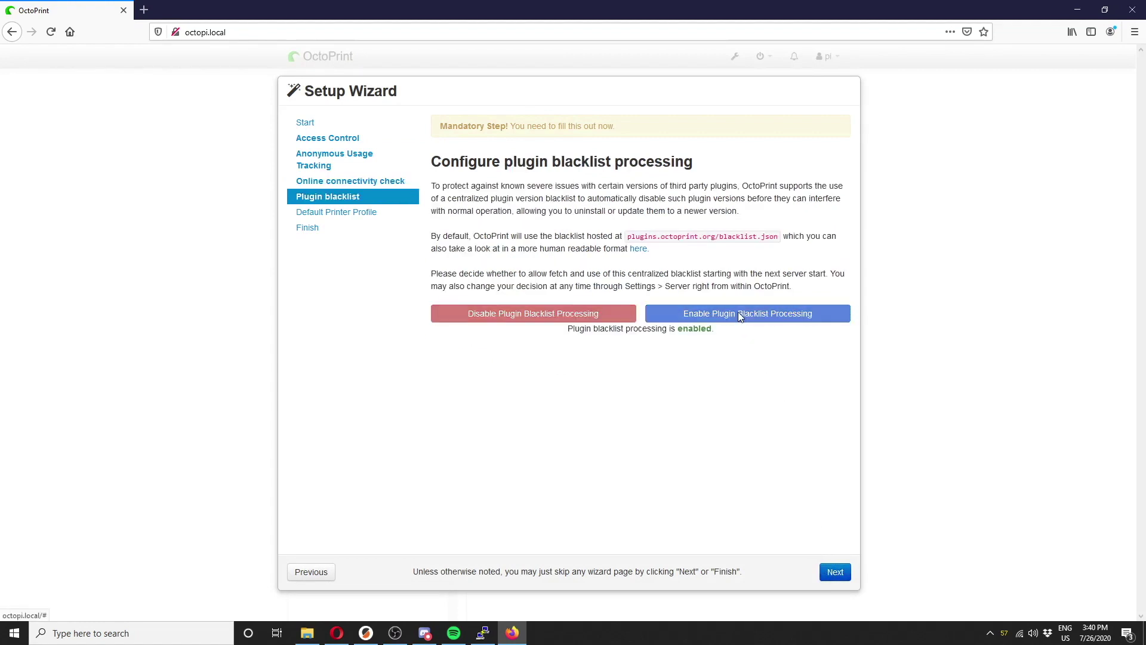
left_click(835, 574)
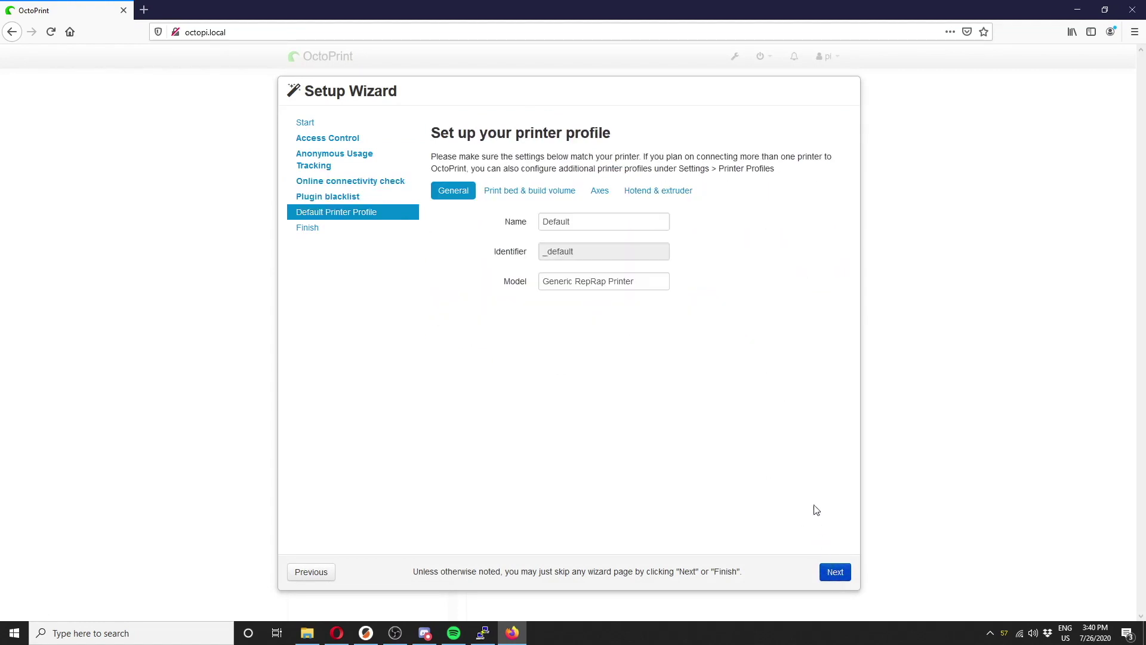
- Rename the printer profile name and model to 'Voron V1.8'
double_click(591, 223)
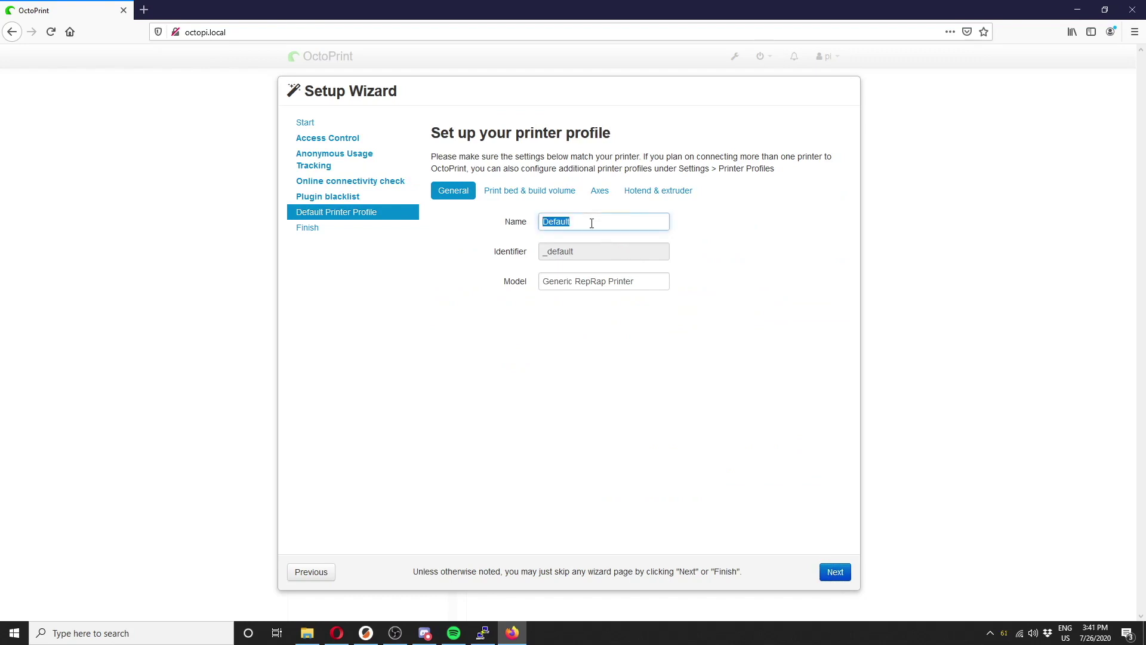
type("Voron V")
type("1.8")
left_click_drag(652, 281, 496, 282)
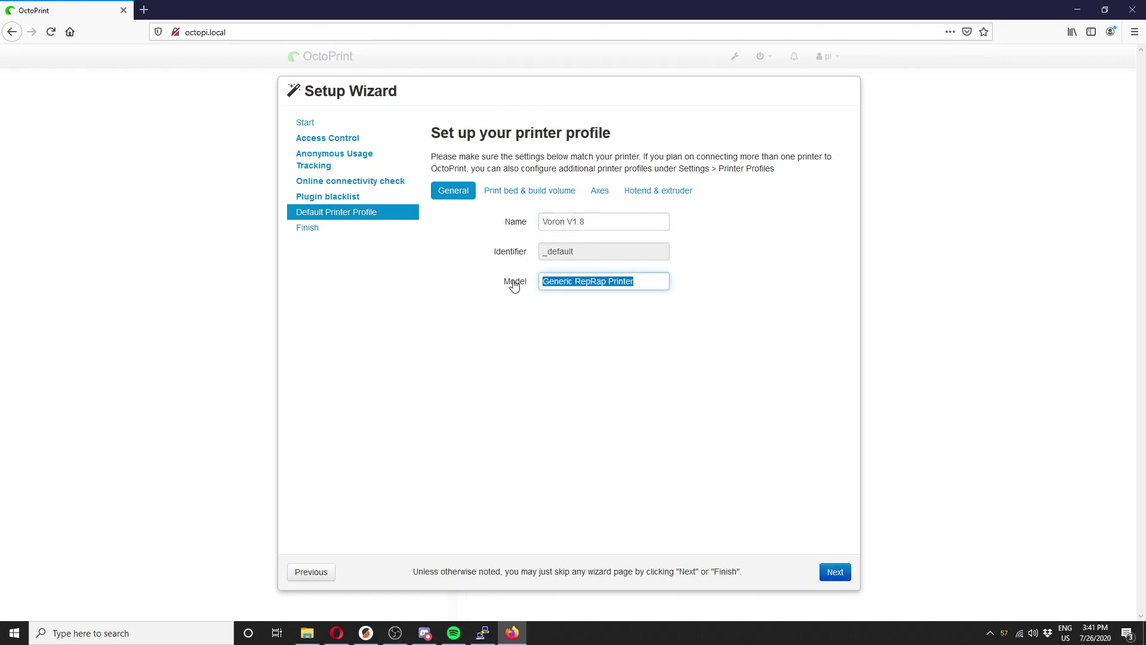
type("Voron")
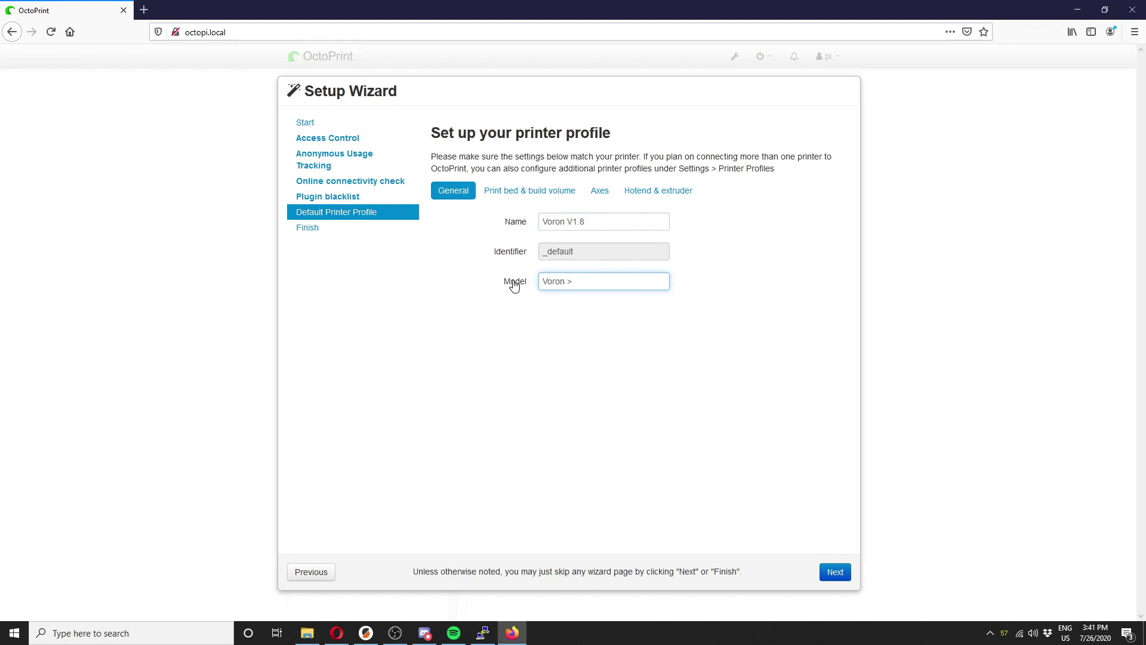
type(" V1.8")
- Set the print bed build volume to width 250, depth 250, height 230 mm
left_click(523, 194)
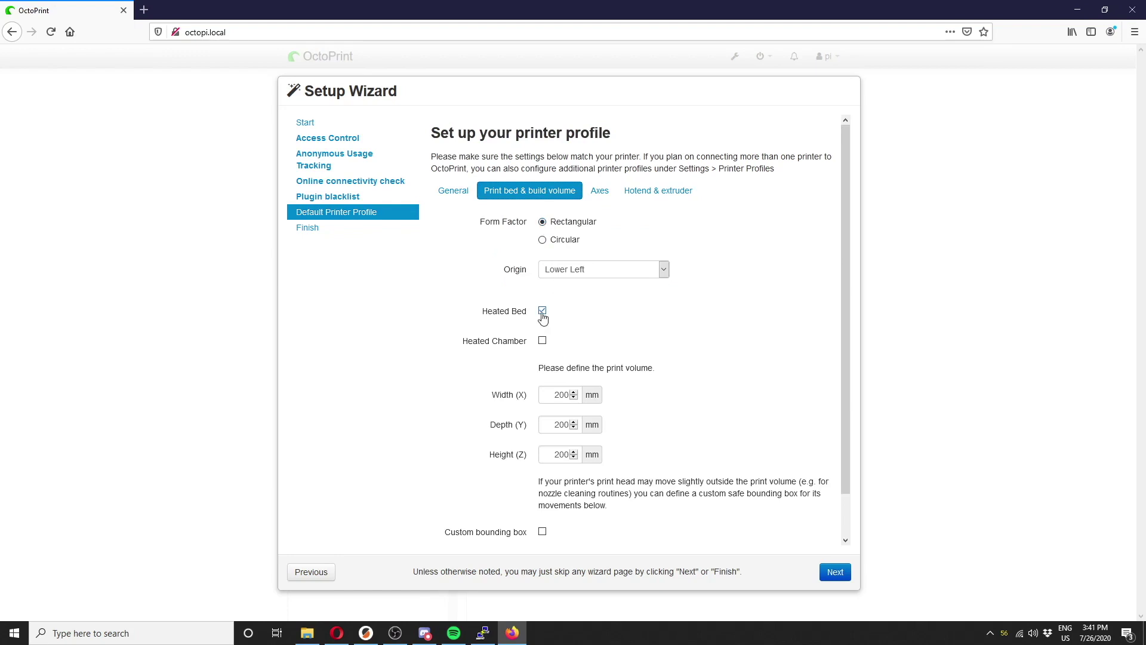
double_click(550, 395)
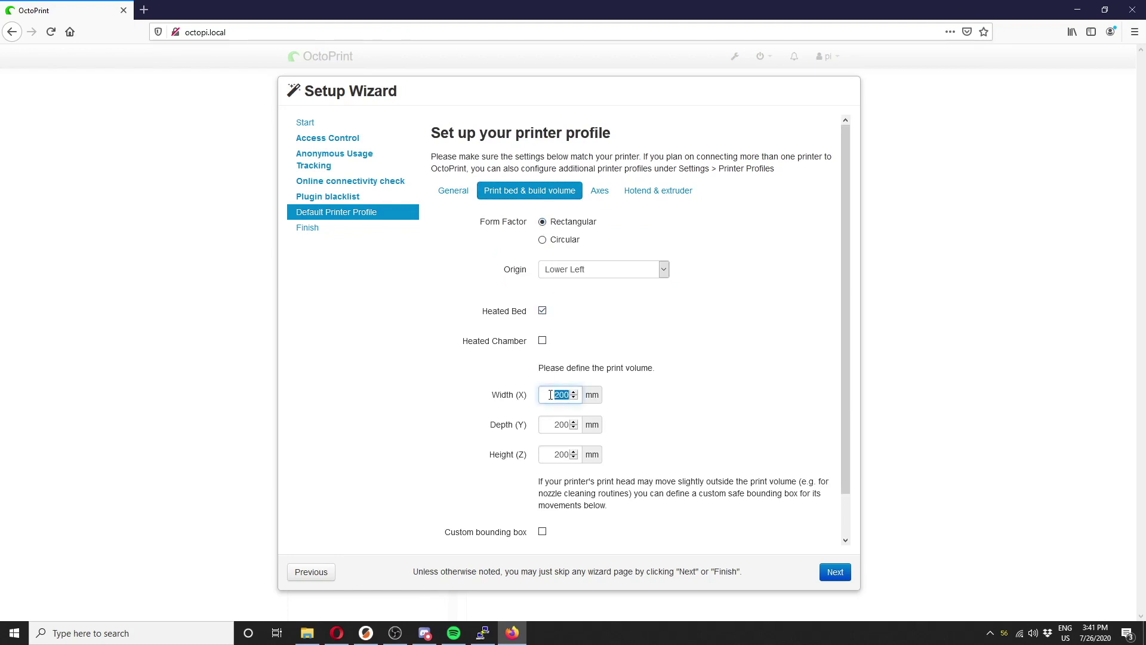
type("250")
double_click(554, 425)
type("250")
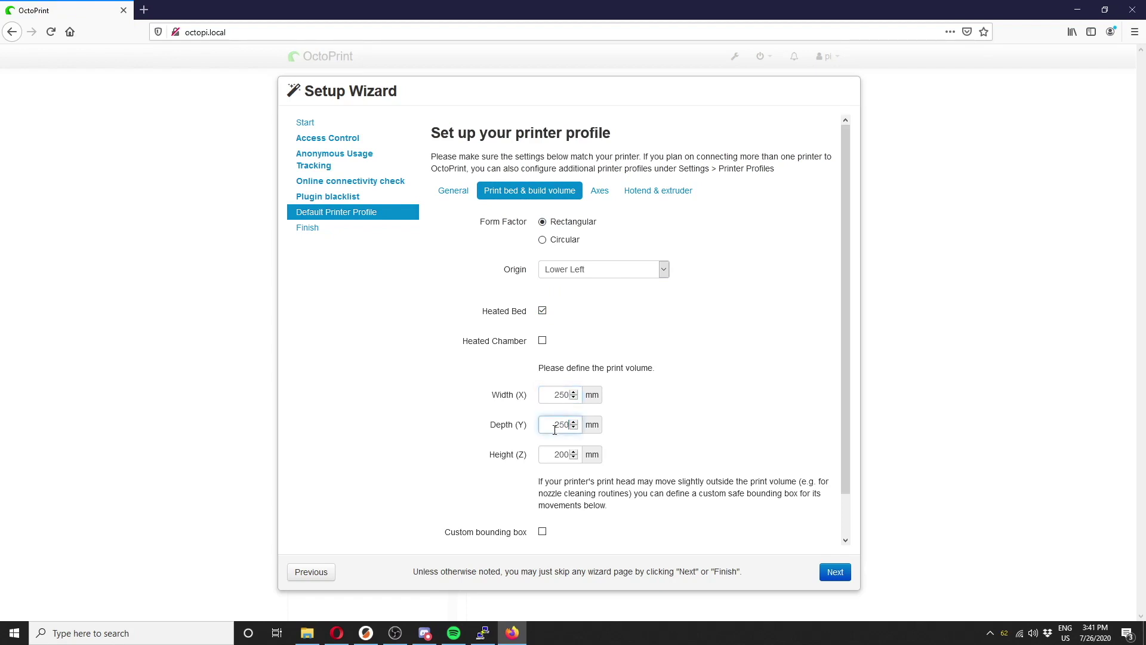
double_click(546, 452)
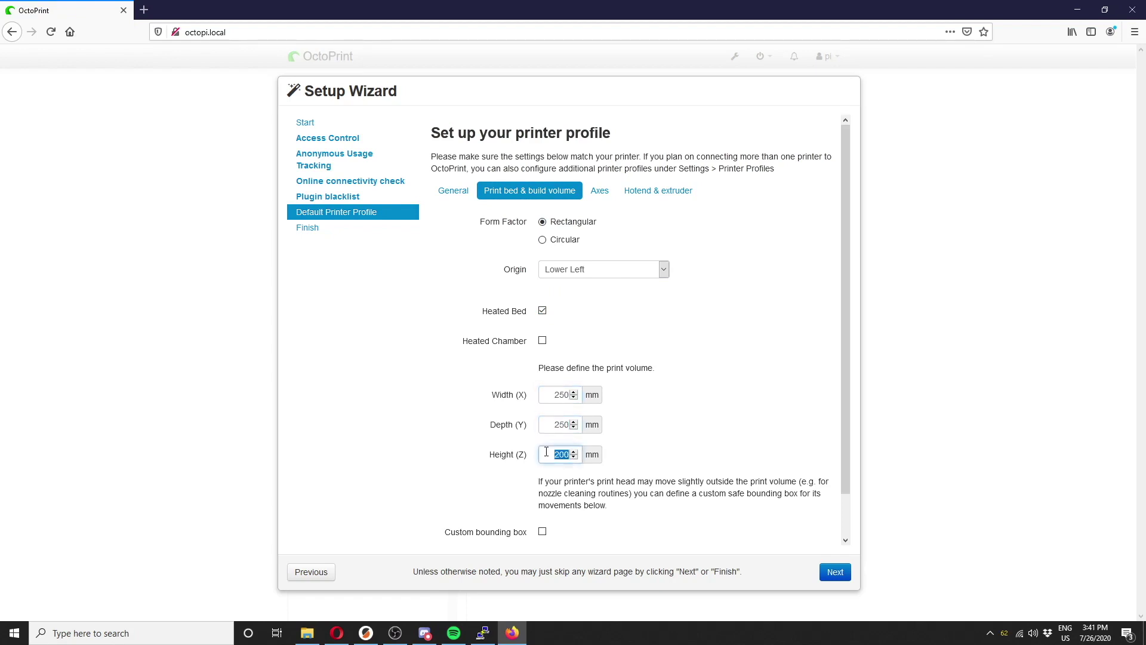
type("230")
scroll(613, 449, "down", 2)
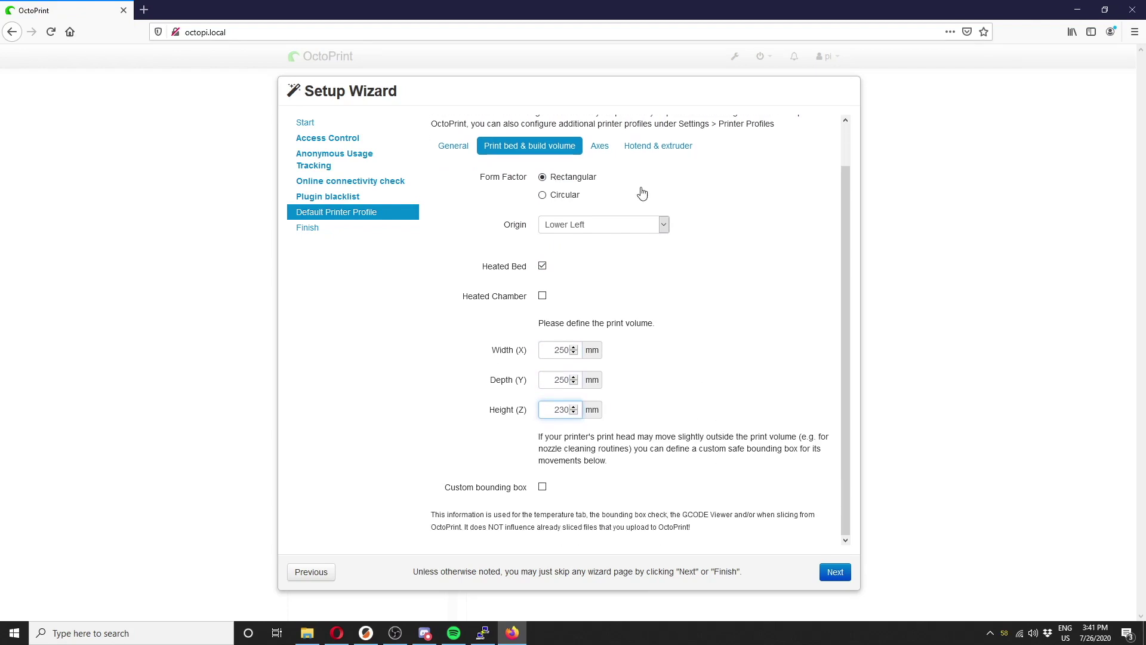
- Leave the Axes and Hotend & extruder defaults unchanged and advance to the All Done page
left_click(600, 154)
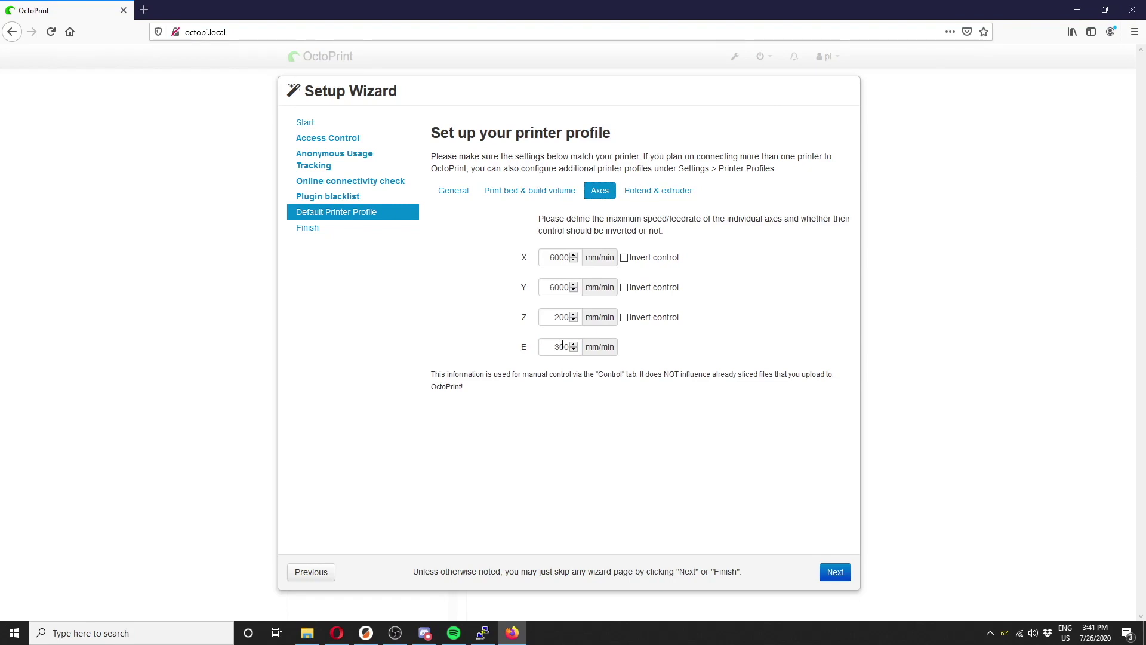
left_click(647, 197)
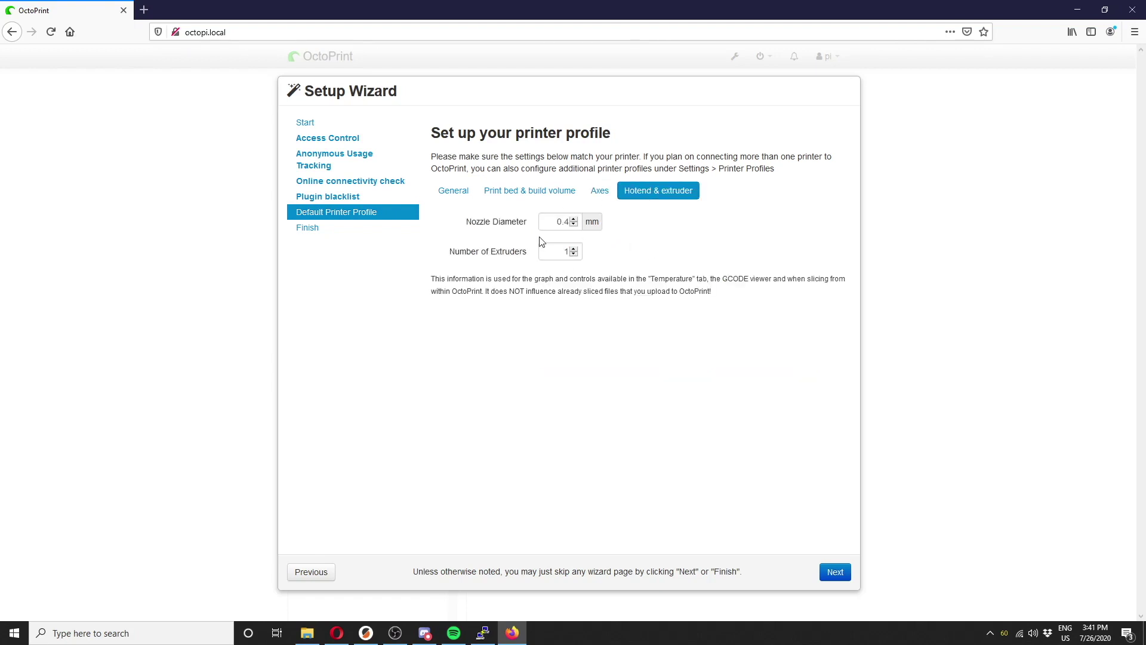
left_click(835, 572)
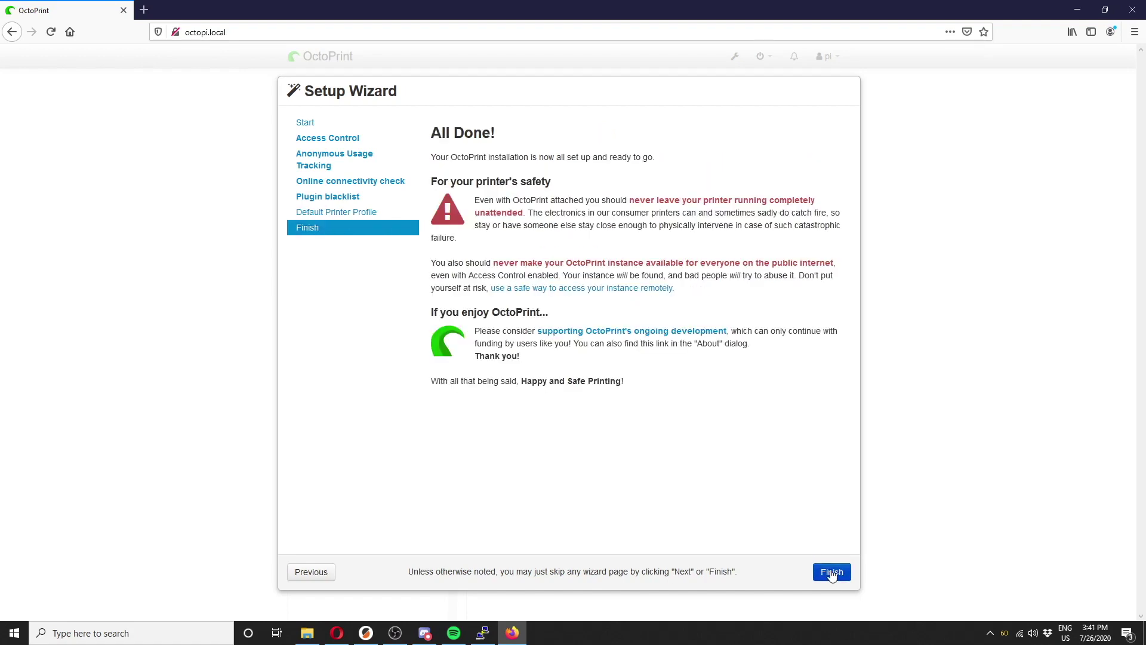